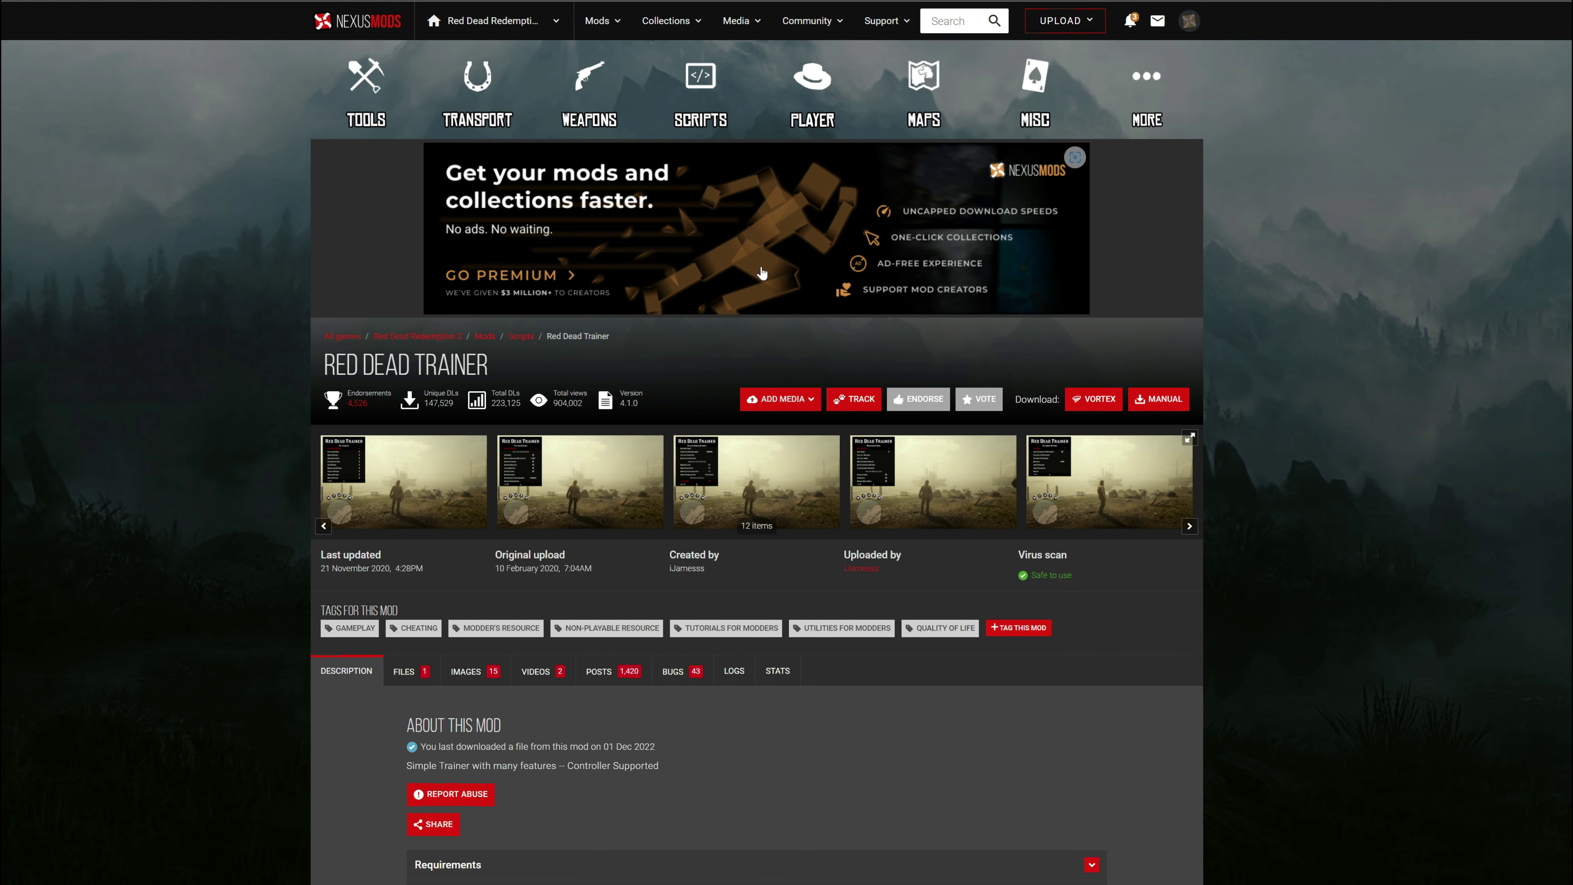
Step: Scroll down the Red Dead Trainer mod page on Nexus Mods to read its controls and install instructions
{"action": "scroll", "coordinate": [745, 266], "scroll_direction": "down", "scroll_amount": 10}
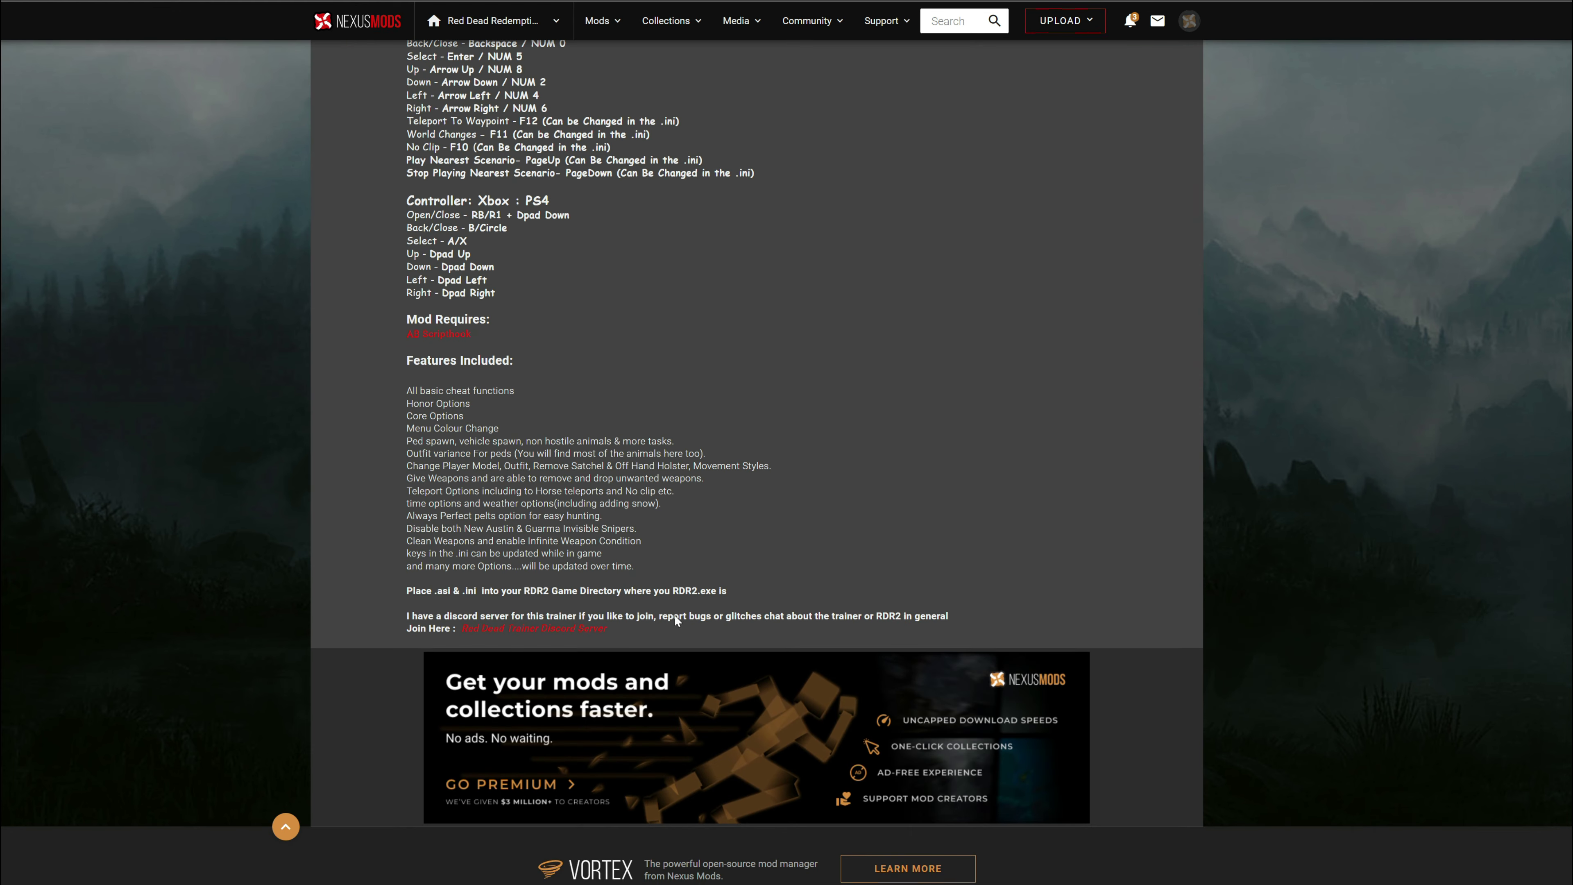
Step: Scroll back up and expand Requirements to show AB Scripthook as the off-site requirement
{"action": "scroll", "coordinate": [861, 488], "scroll_direction": "up", "scroll_amount": 4}
{"action": "scroll", "coordinate": [860, 488], "scroll_direction": "up", "scroll_amount": 2}
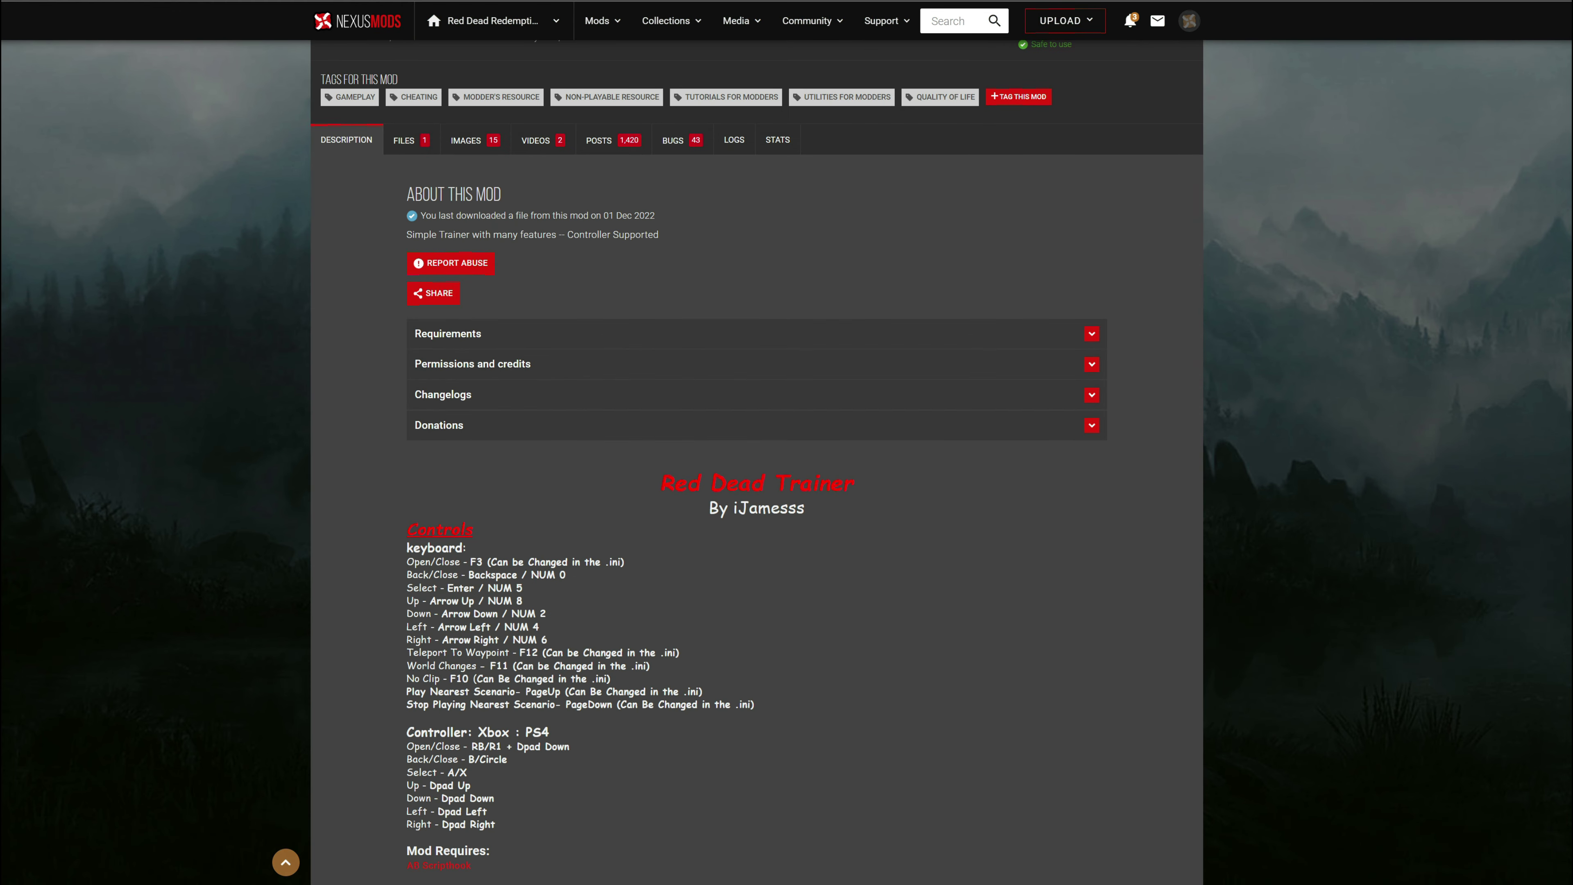
{"action": "left_click", "coordinate": [1078, 336]}
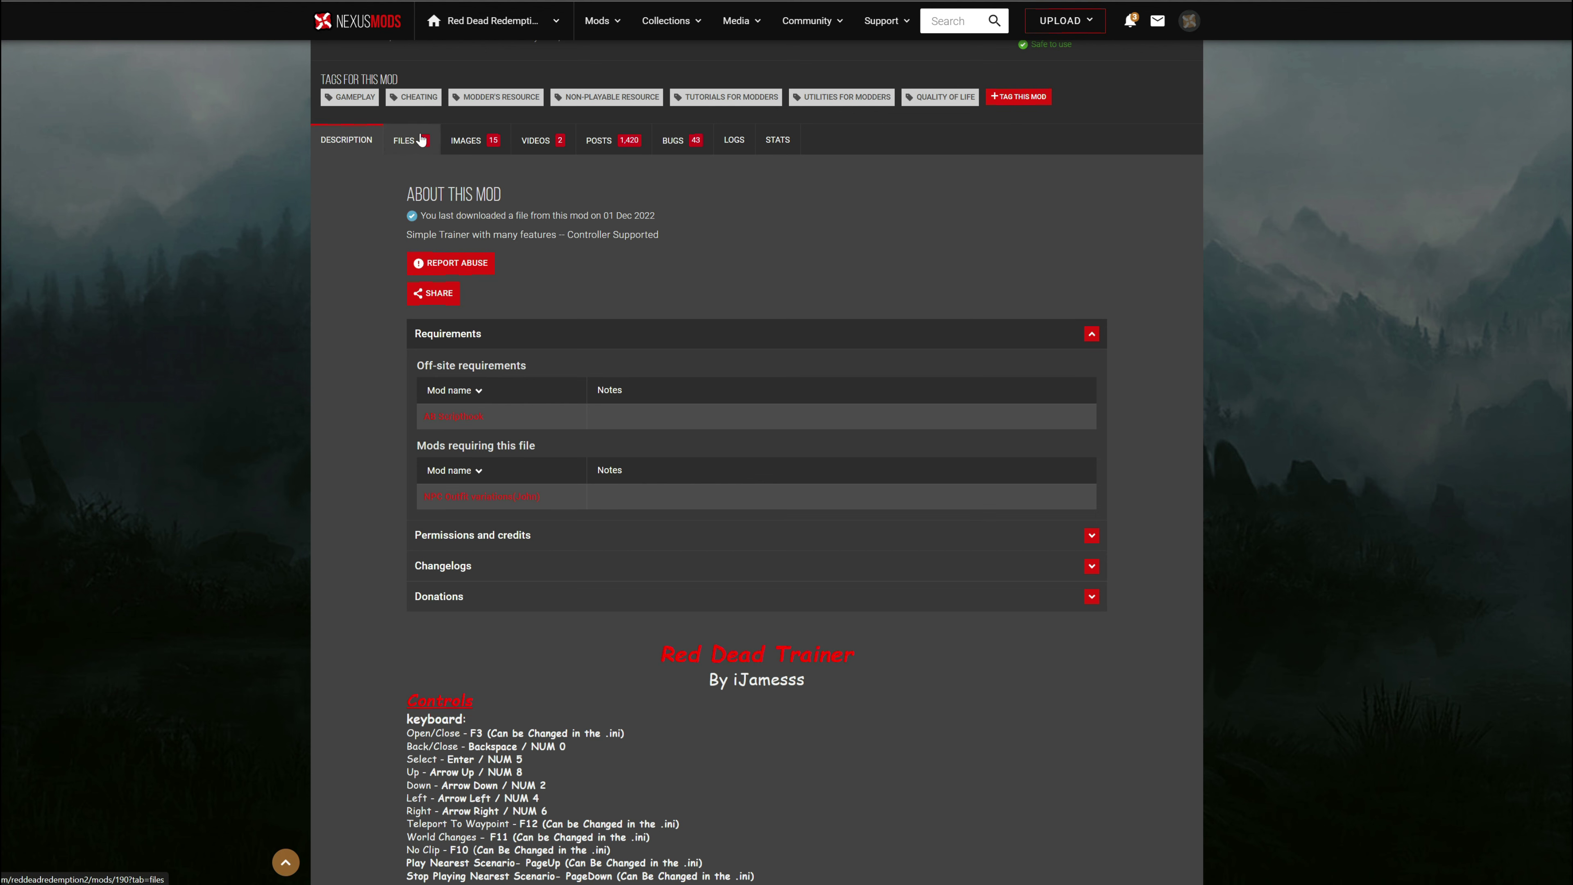
Step: Open the Files tab and look over the 657KB main file and the old versions
{"action": "left_click", "coordinate": [399, 142]}
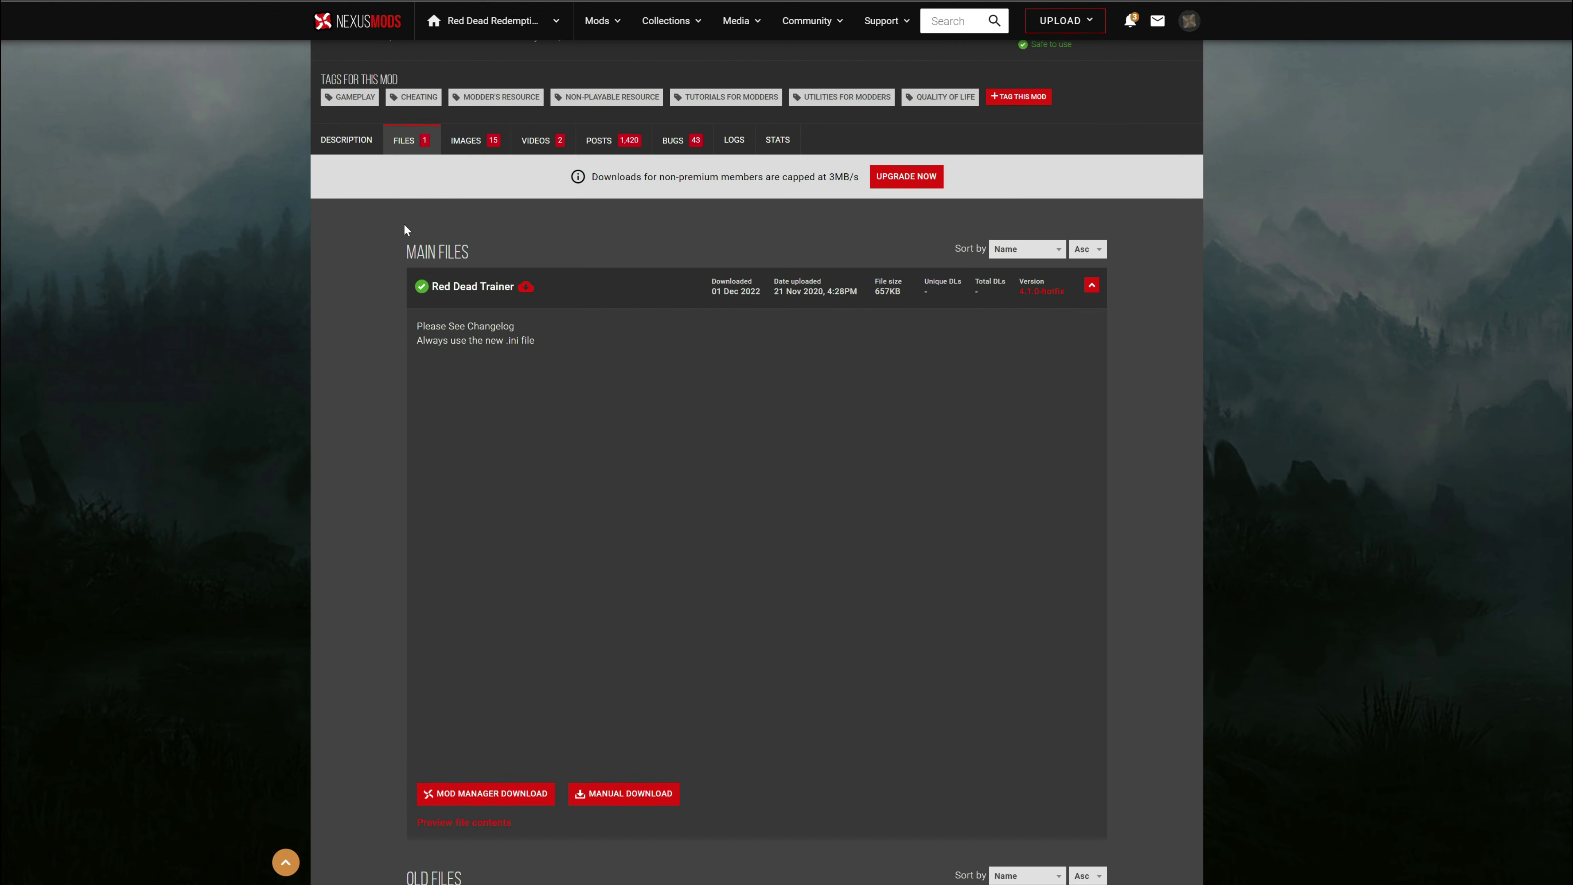
{"action": "scroll", "coordinate": [630, 407], "scroll_direction": "down", "scroll_amount": 5}
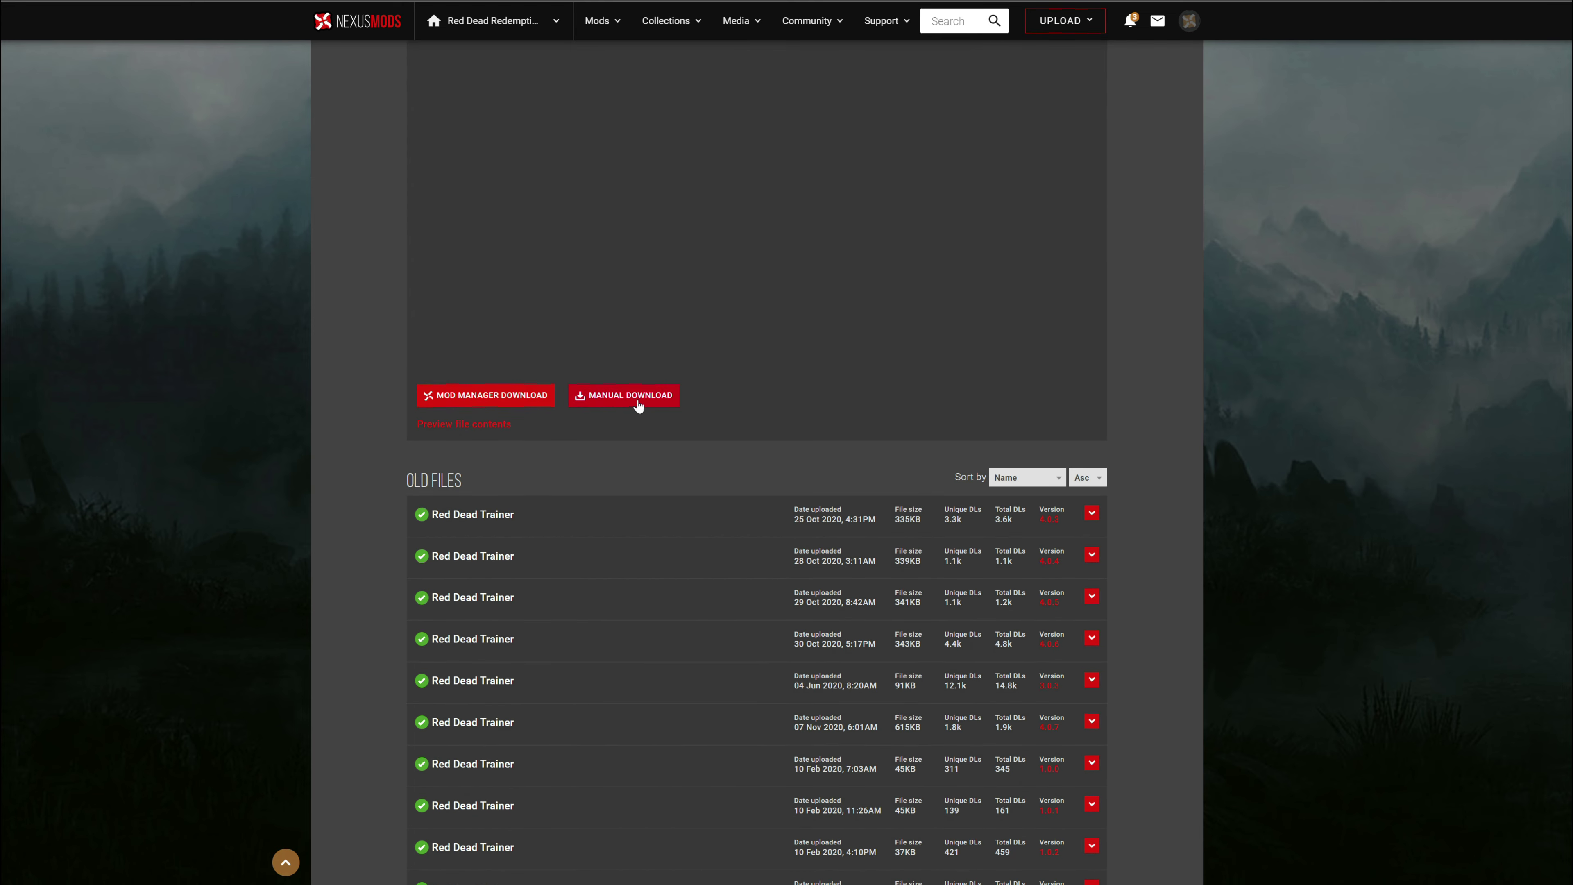
{"action": "scroll", "coordinate": [660, 434], "scroll_direction": "up", "scroll_amount": 7}
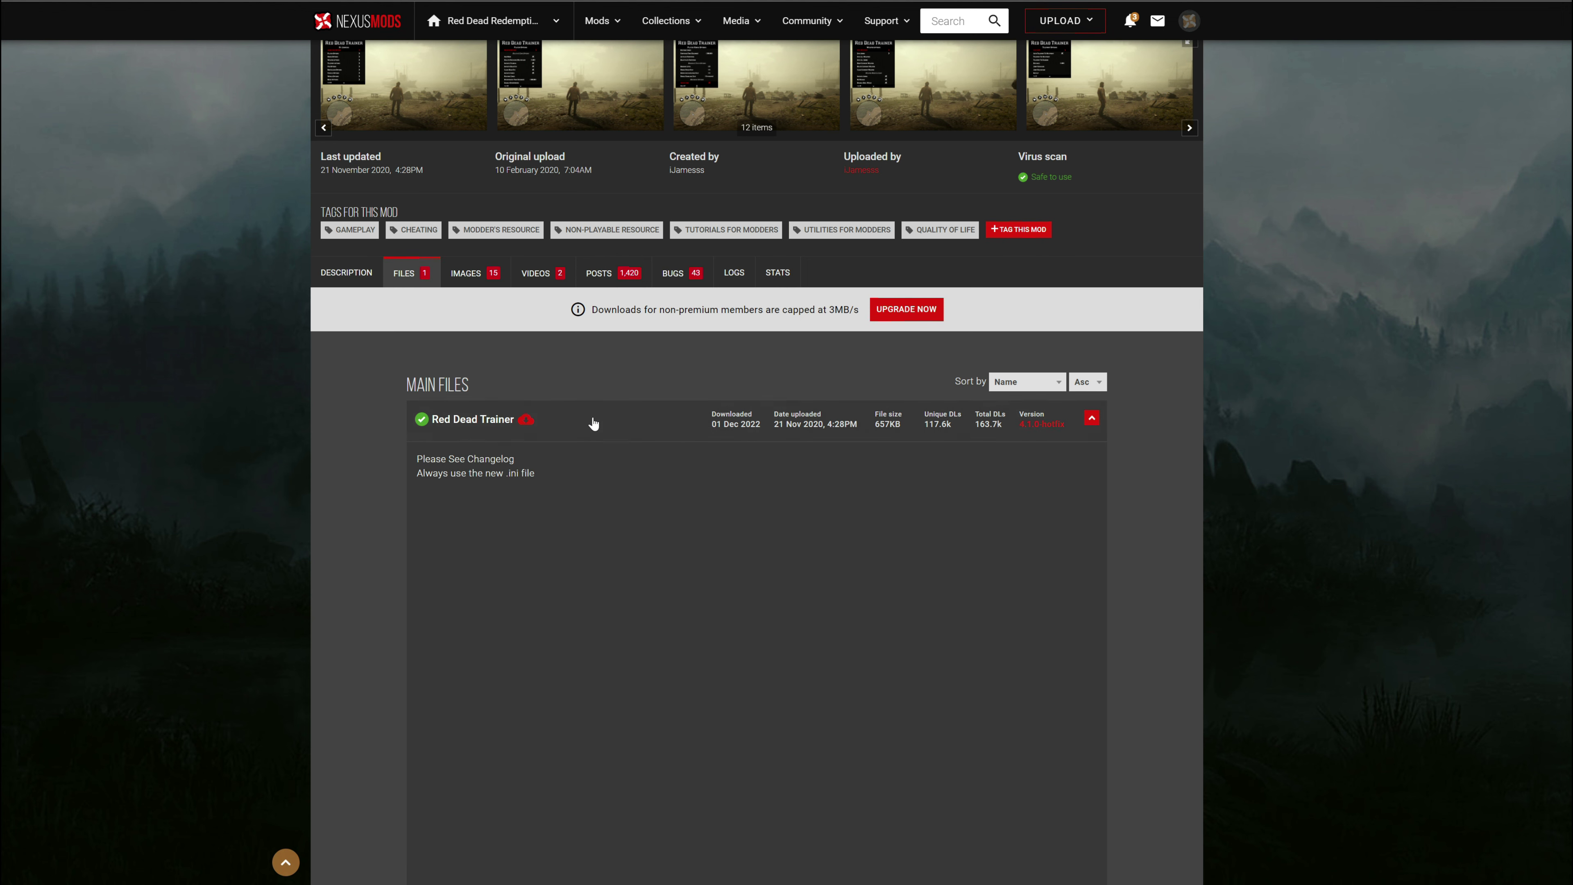
{"action": "scroll", "coordinate": [597, 425], "scroll_direction": "down", "scroll_amount": 5}
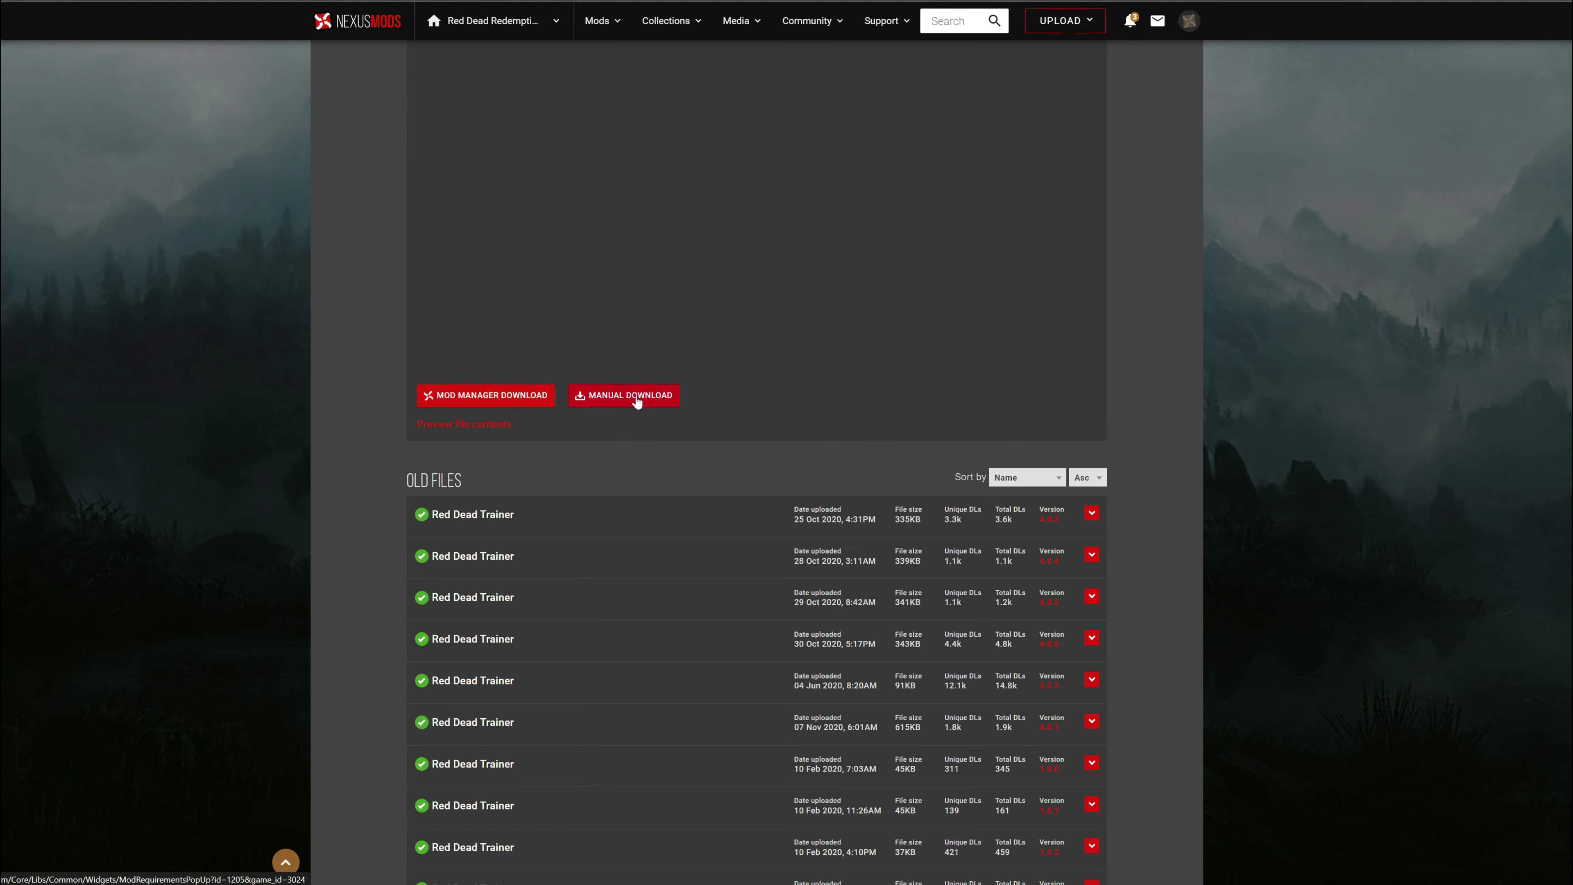
{"action": "scroll", "coordinate": [639, 397], "scroll_direction": "up", "scroll_amount": 10}
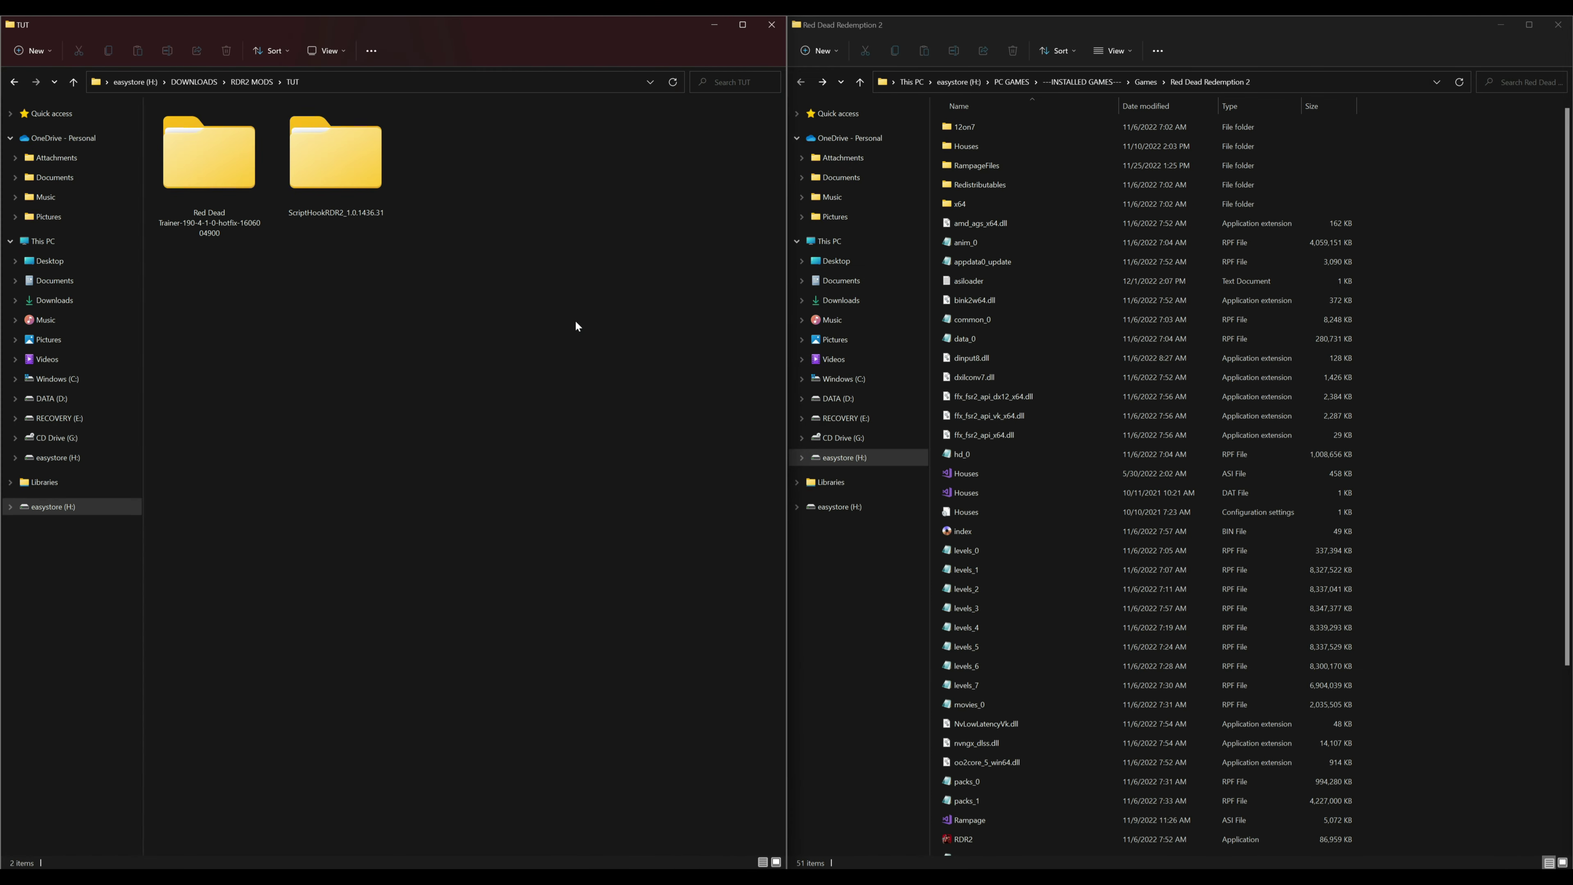
Step: Go into the ScriptHookRDR2 bin folder, with the game folder window open alongside
{"action": "left_click", "coordinate": [243, 162]}
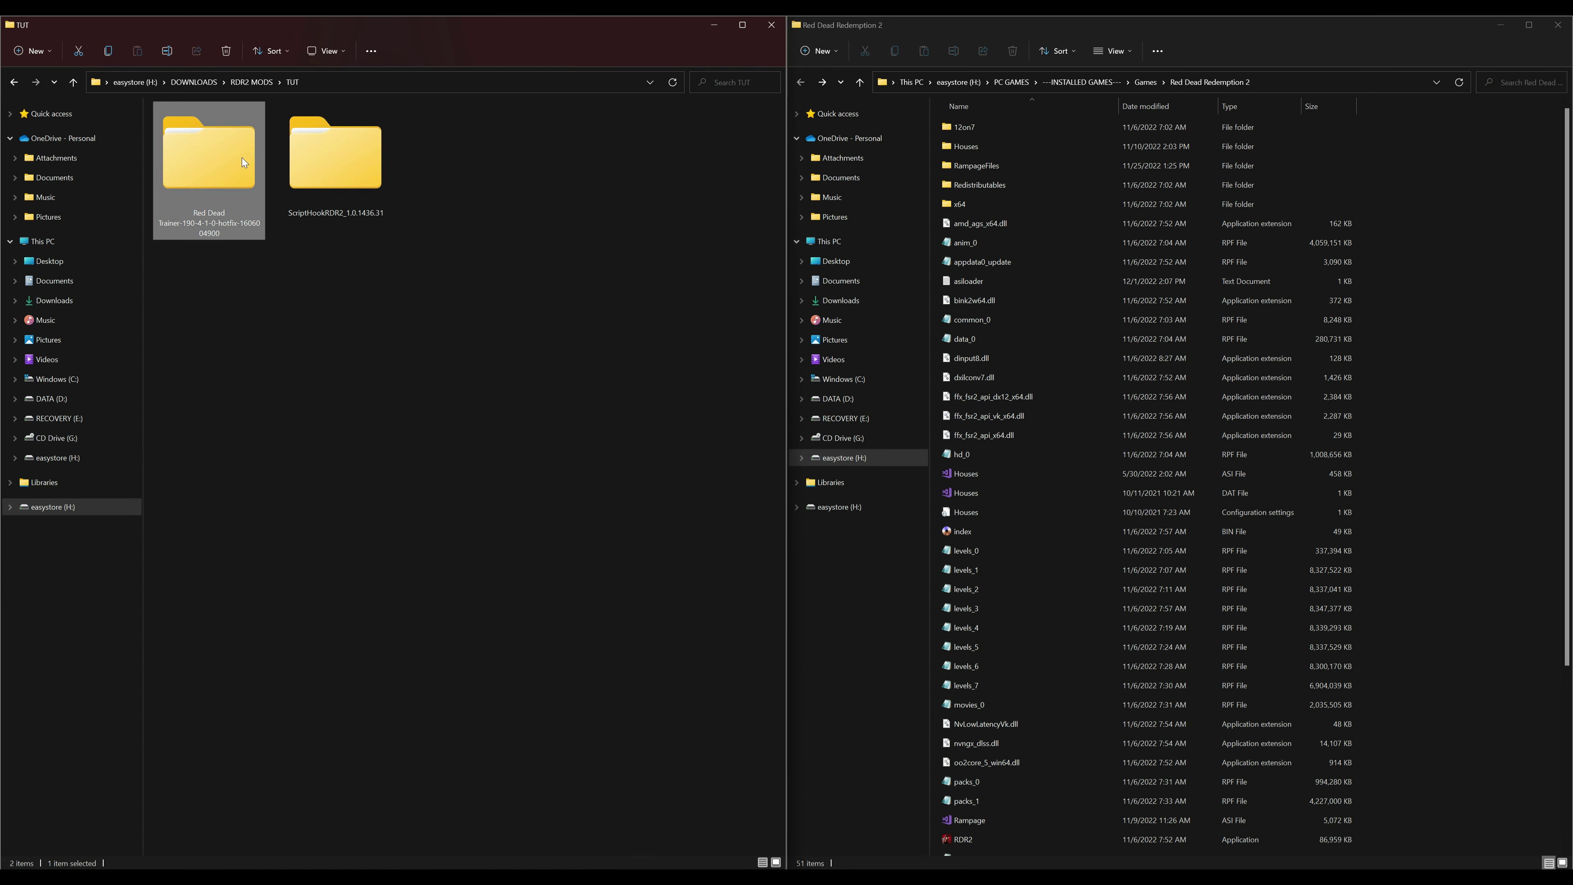
{"action": "left_click", "coordinate": [362, 171]}
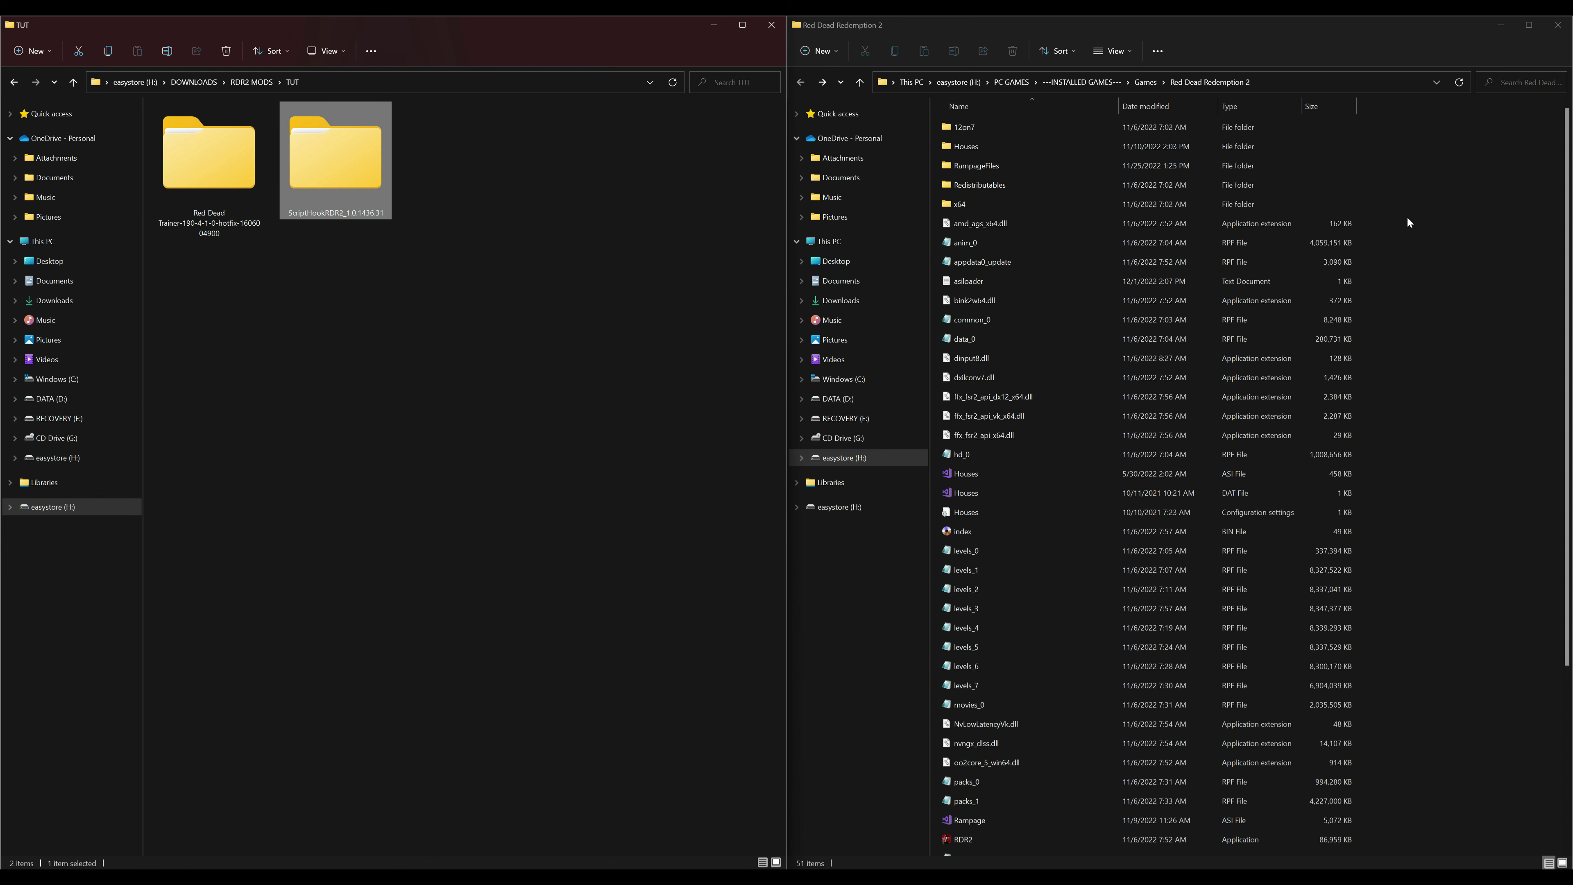
{"action": "left_click", "coordinate": [1404, 239]}
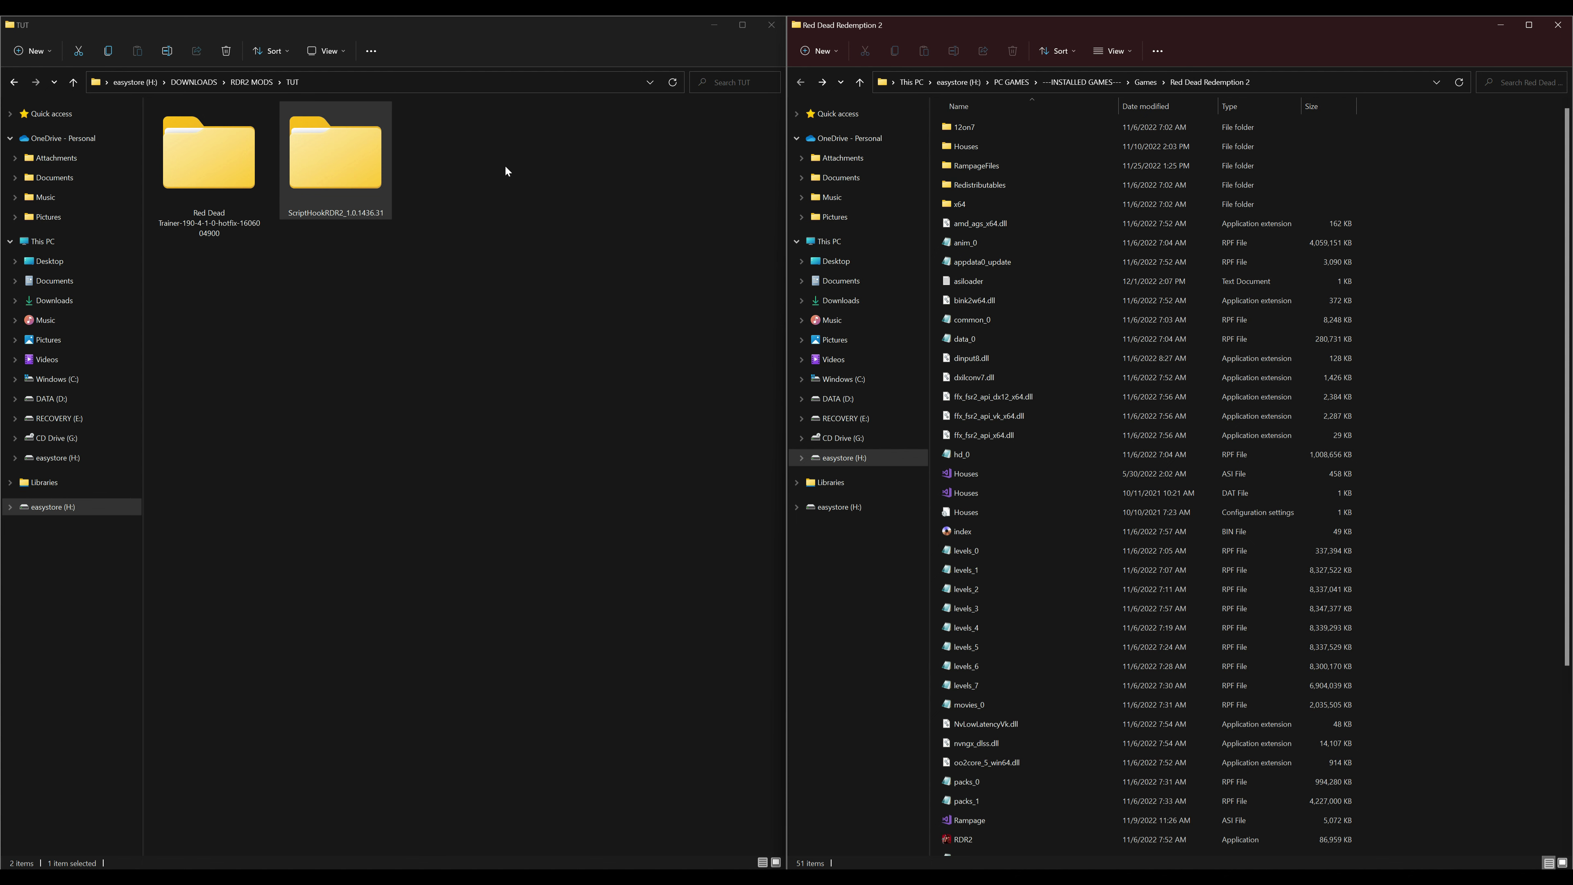
{"action": "left_click", "coordinate": [312, 166]}
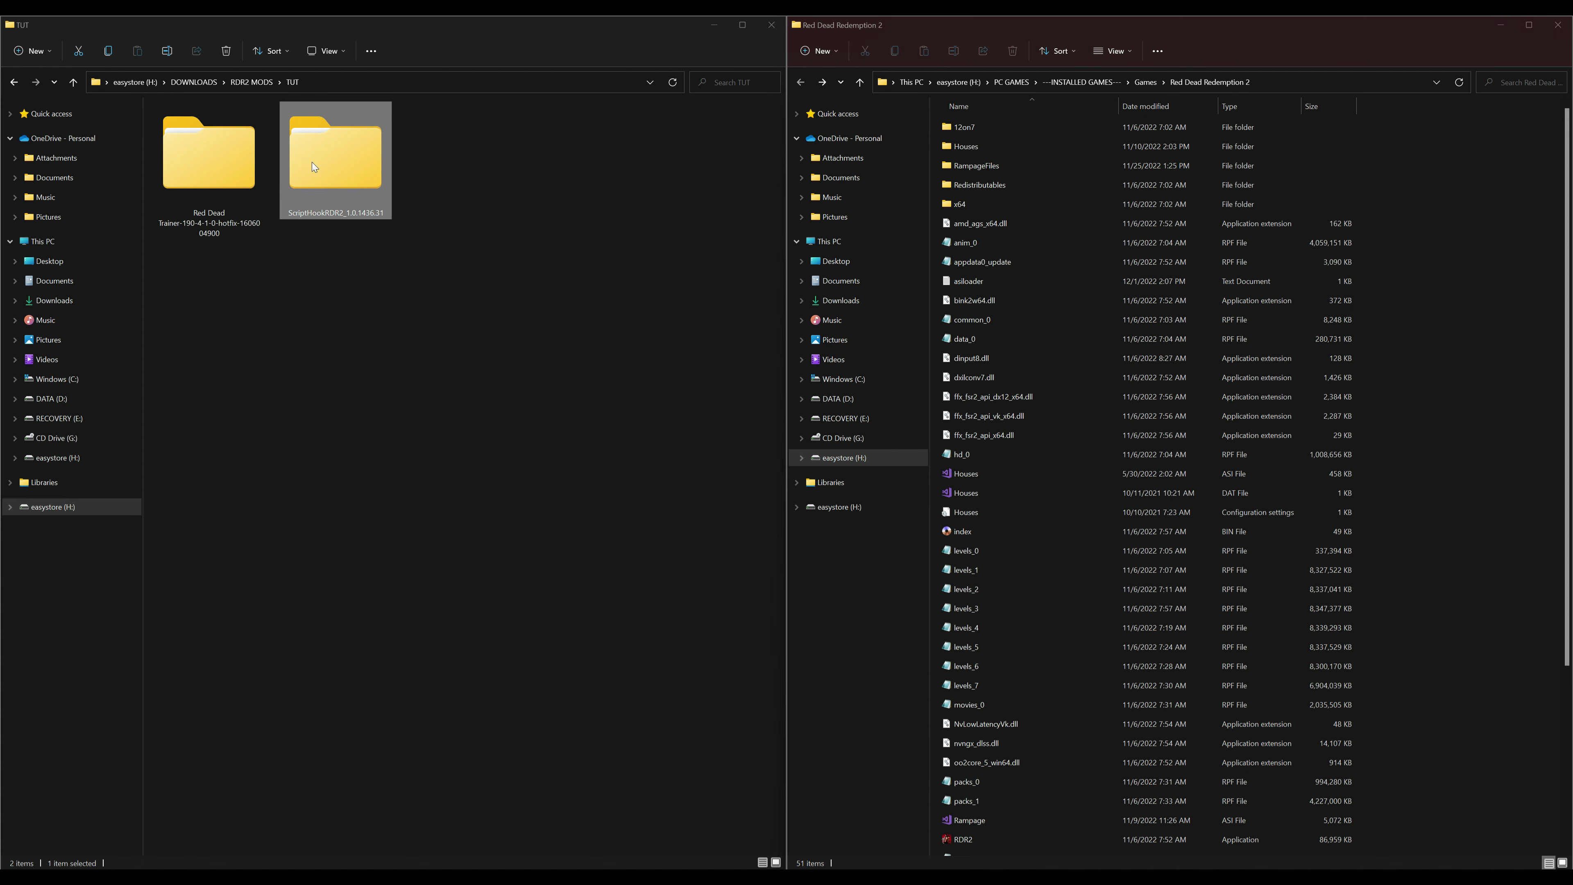
{"action": "mouse_move", "coordinate": [357, 184]}
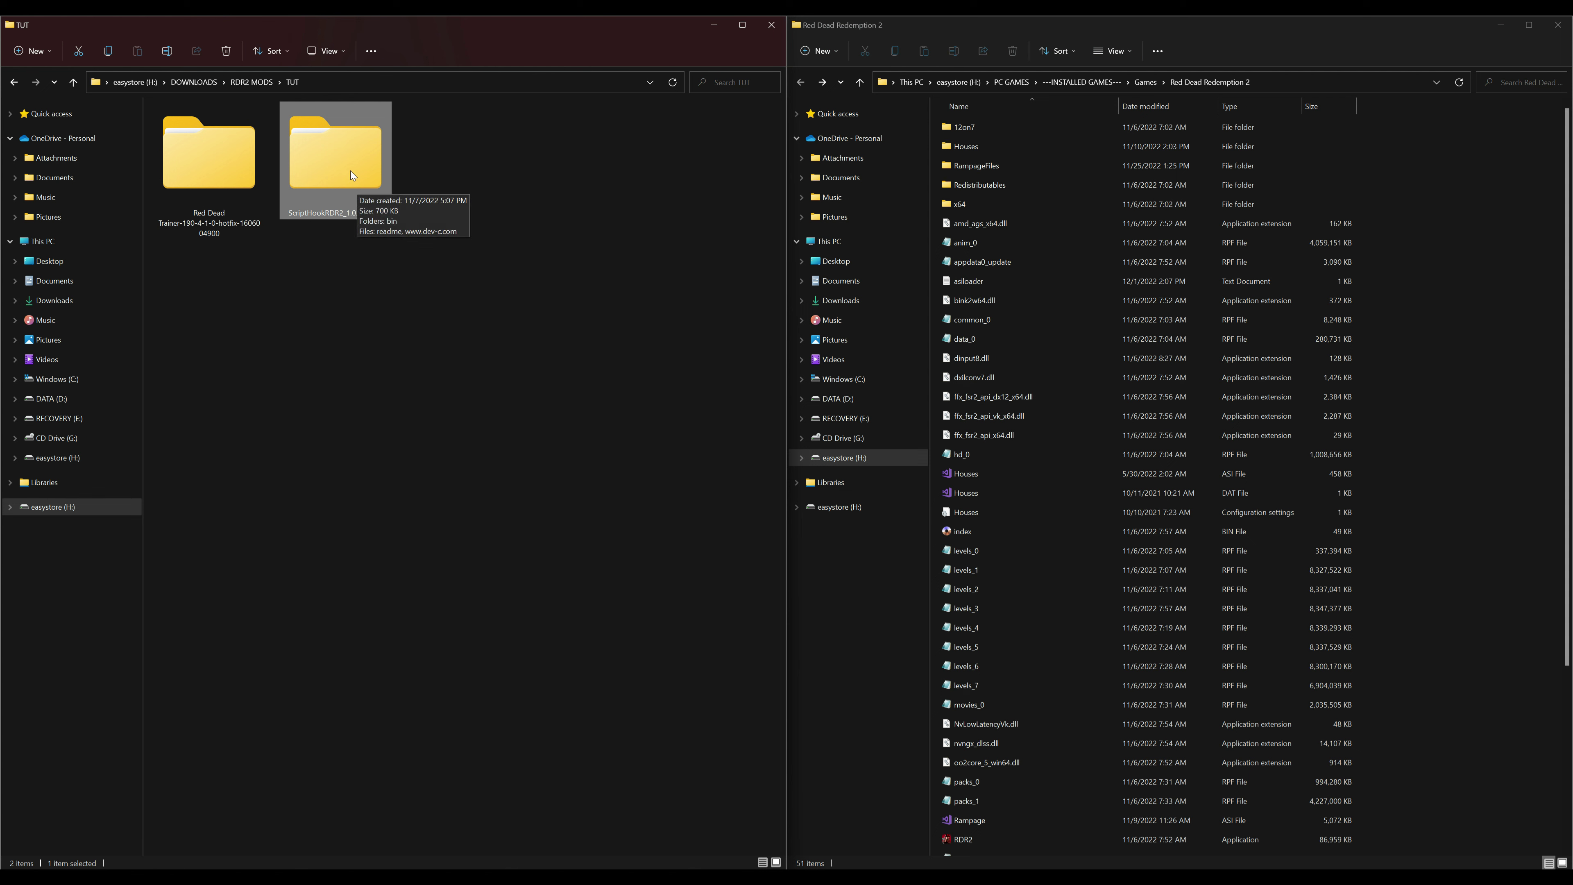
{"action": "double_click", "coordinate": [350, 170]}
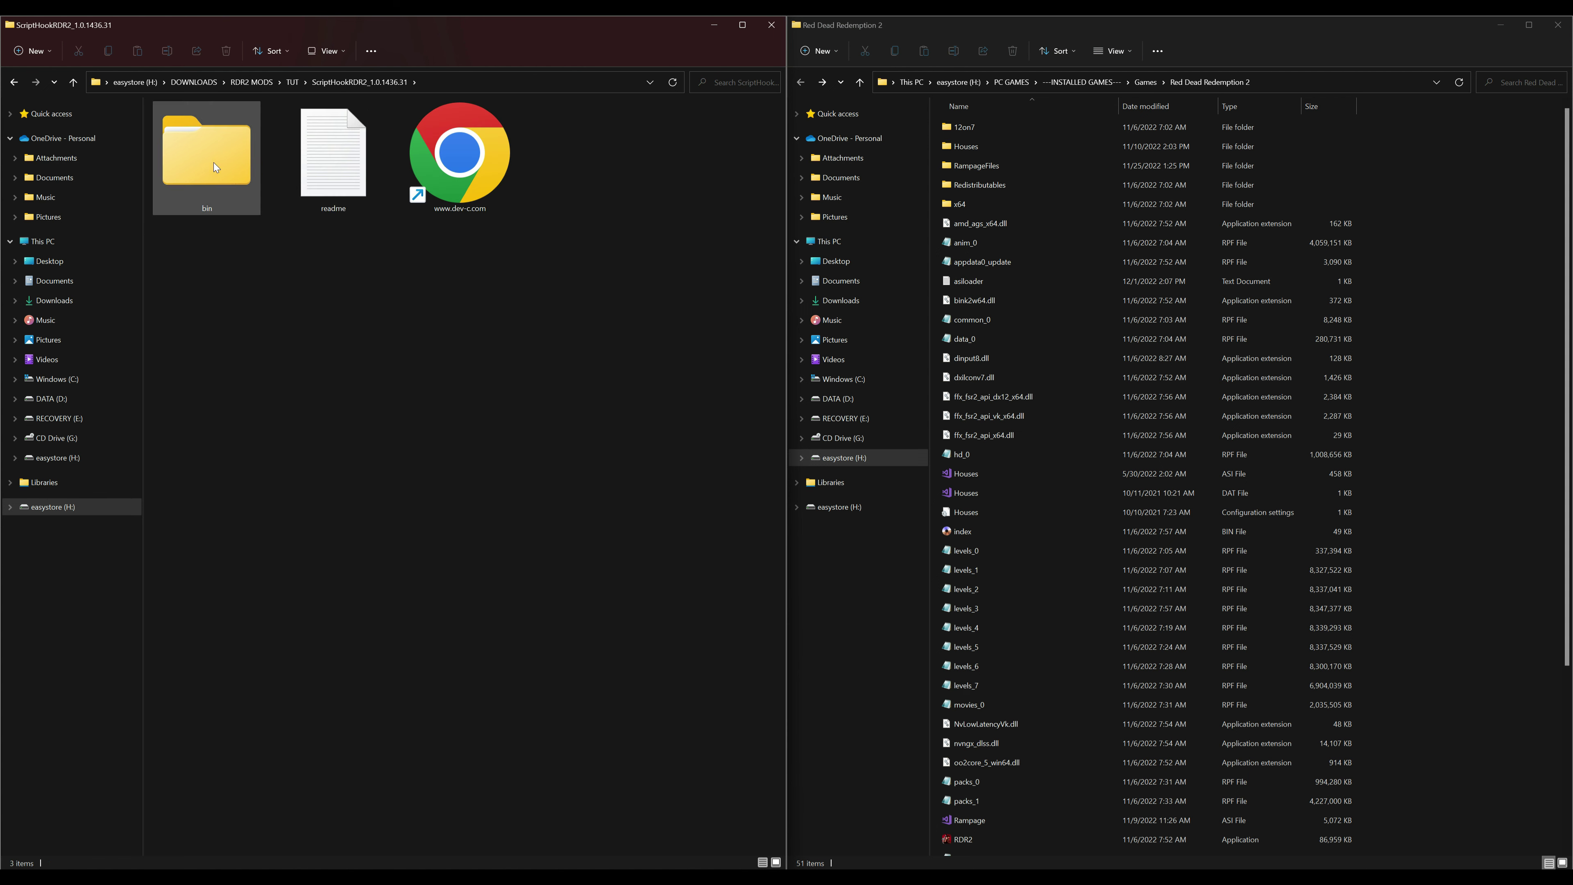
{"action": "double_click", "coordinate": [214, 162]}
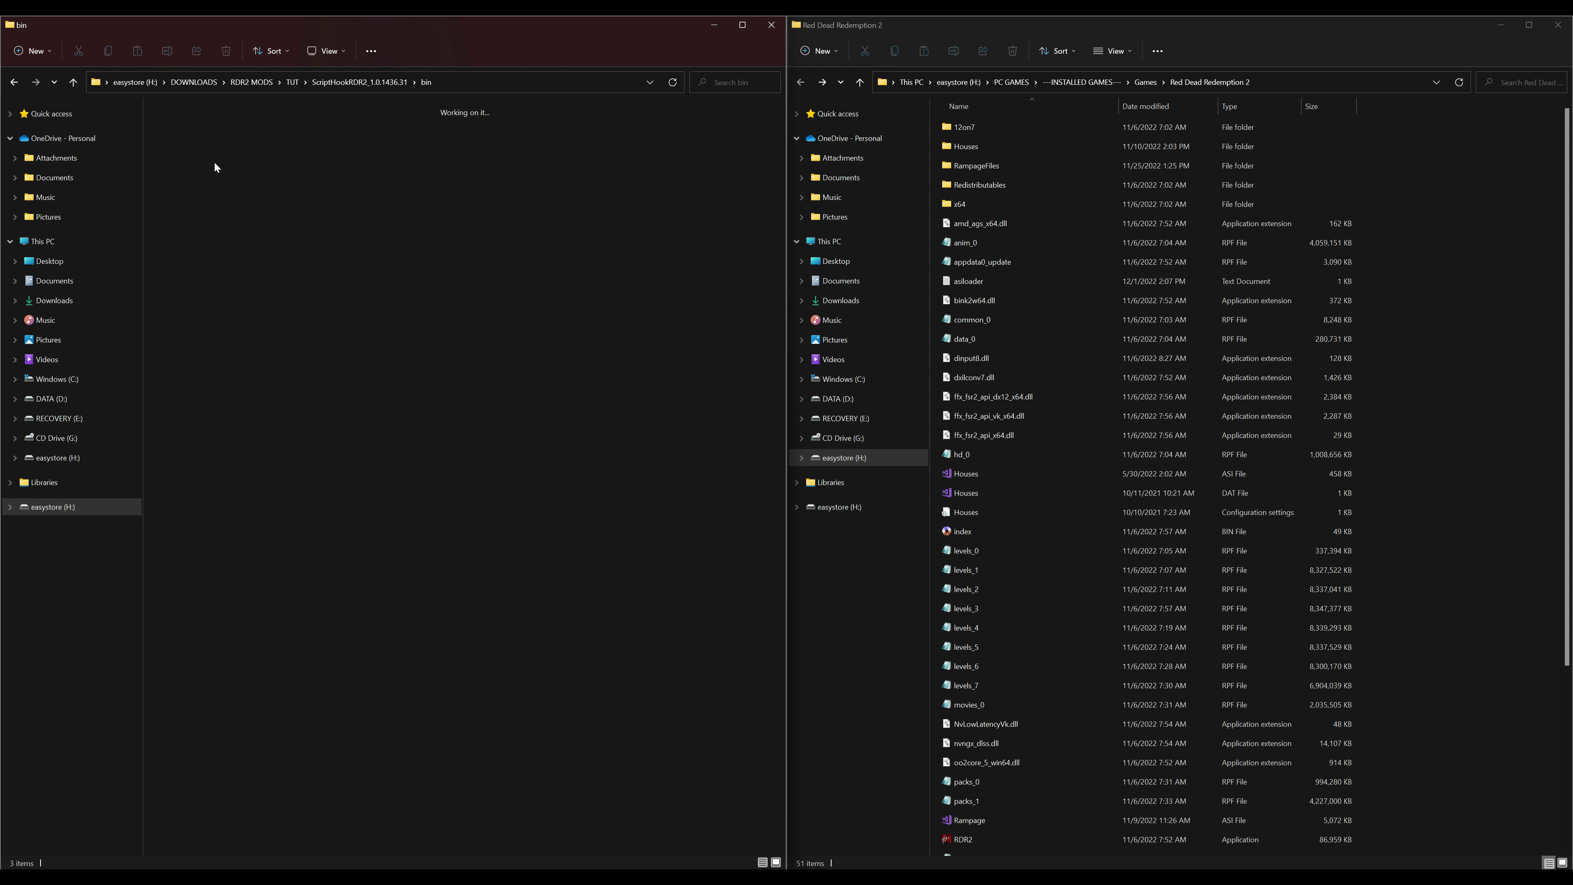
Step: Copy dinput8.dll and ScriptHookRDR2.dll into the Red Dead Redemption 2 folder, replacing the existing files
{"action": "left_click", "coordinate": [218, 156]}
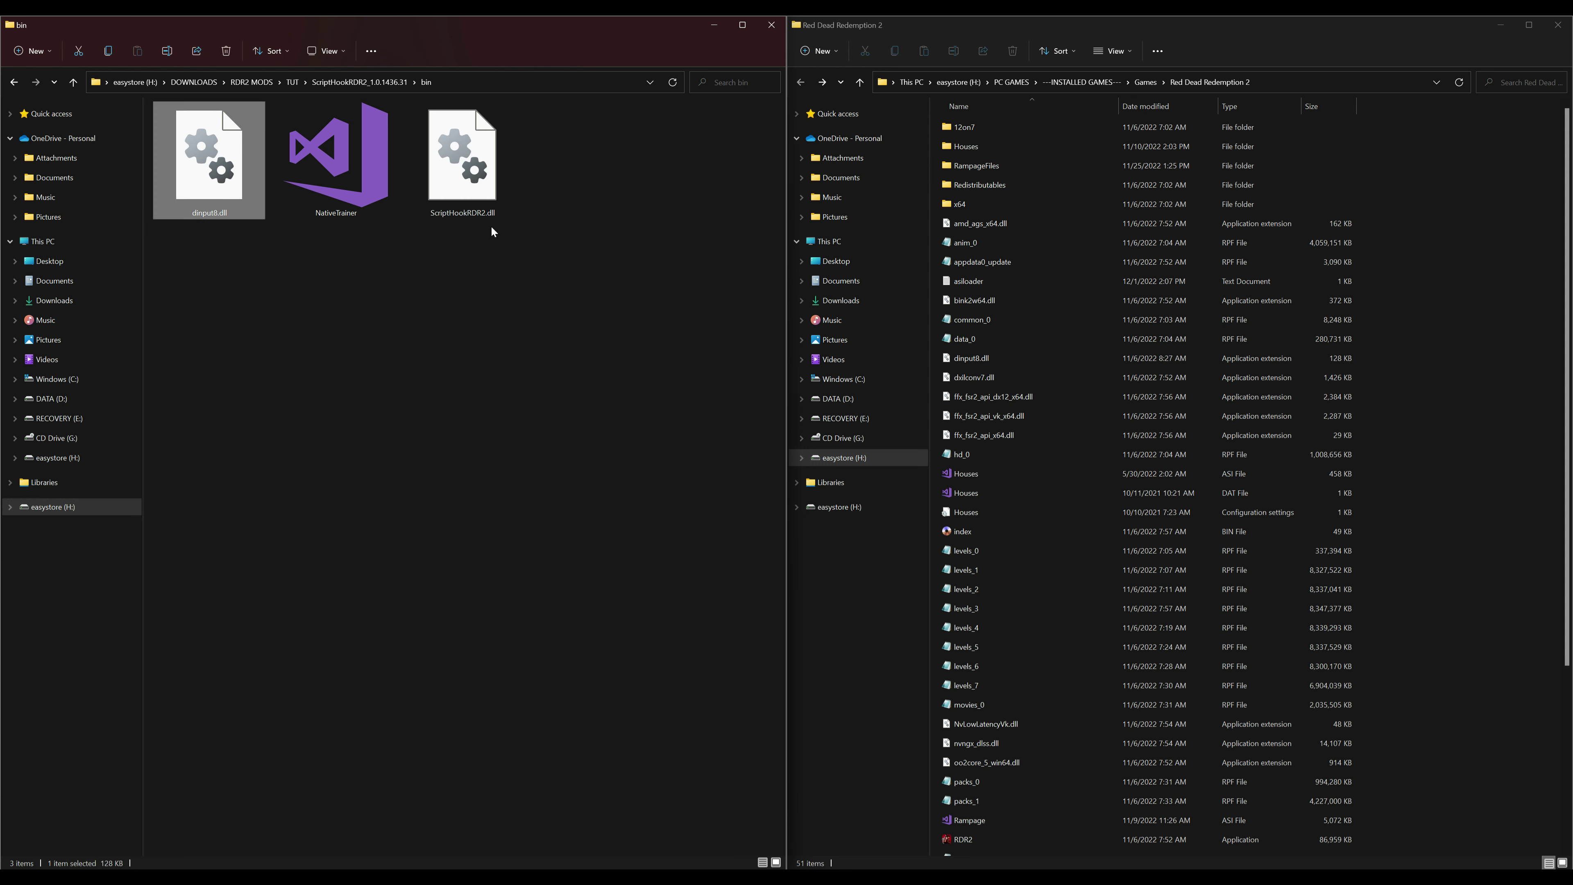
{"action": "left_click", "coordinate": [472, 176], "text": "ctrl"}
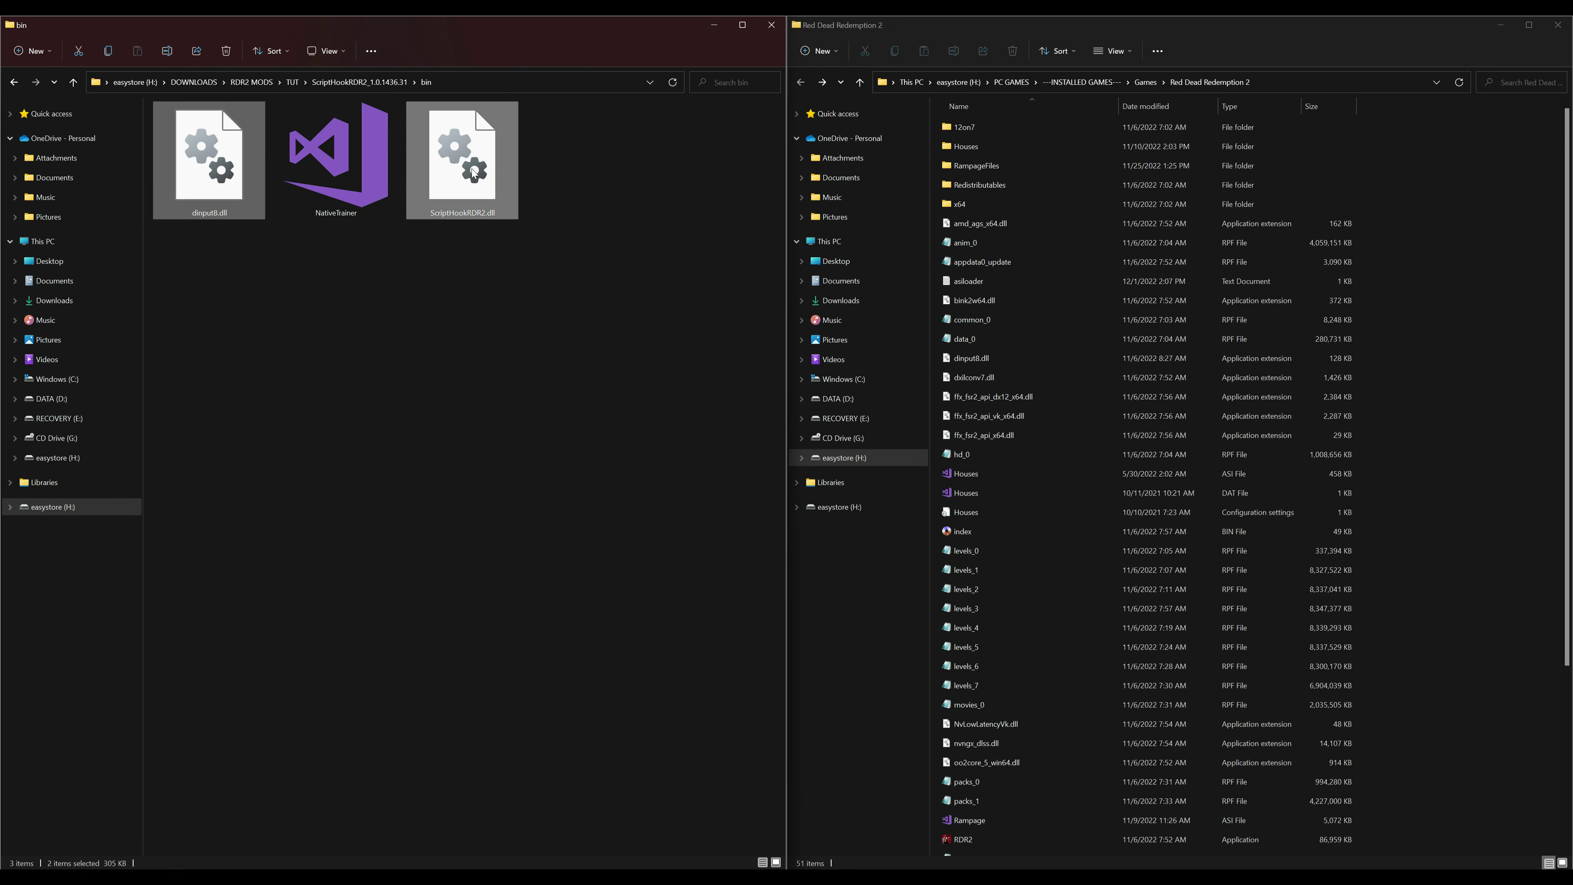
{"action": "left_click_drag", "start_coordinate": [457, 151], "coordinate": [1472, 303]}
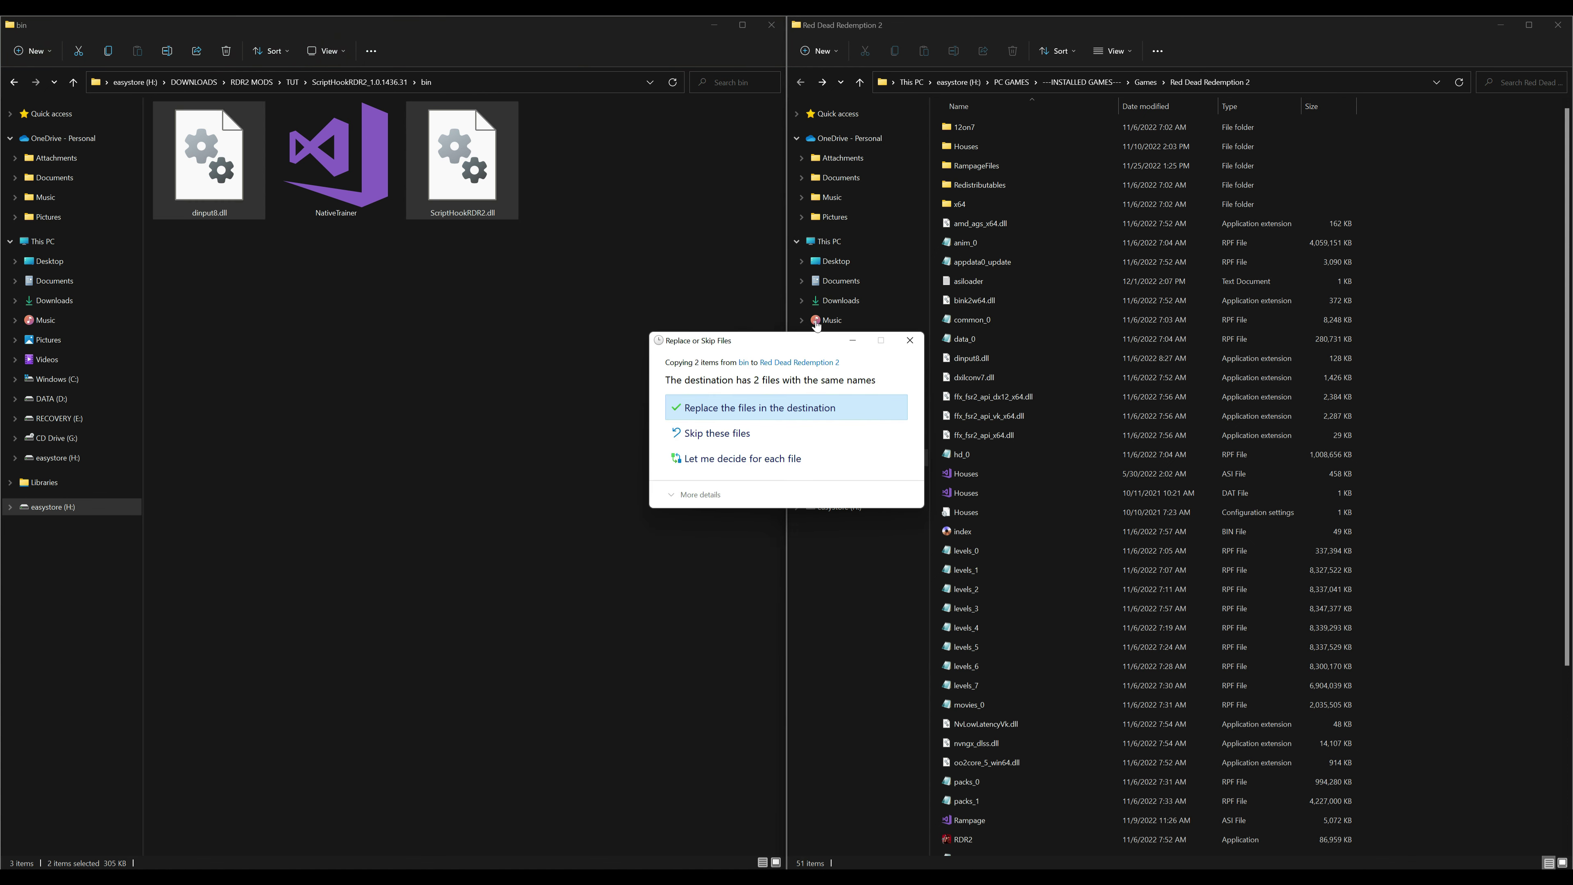
{"action": "left_click", "coordinate": [910, 340]}
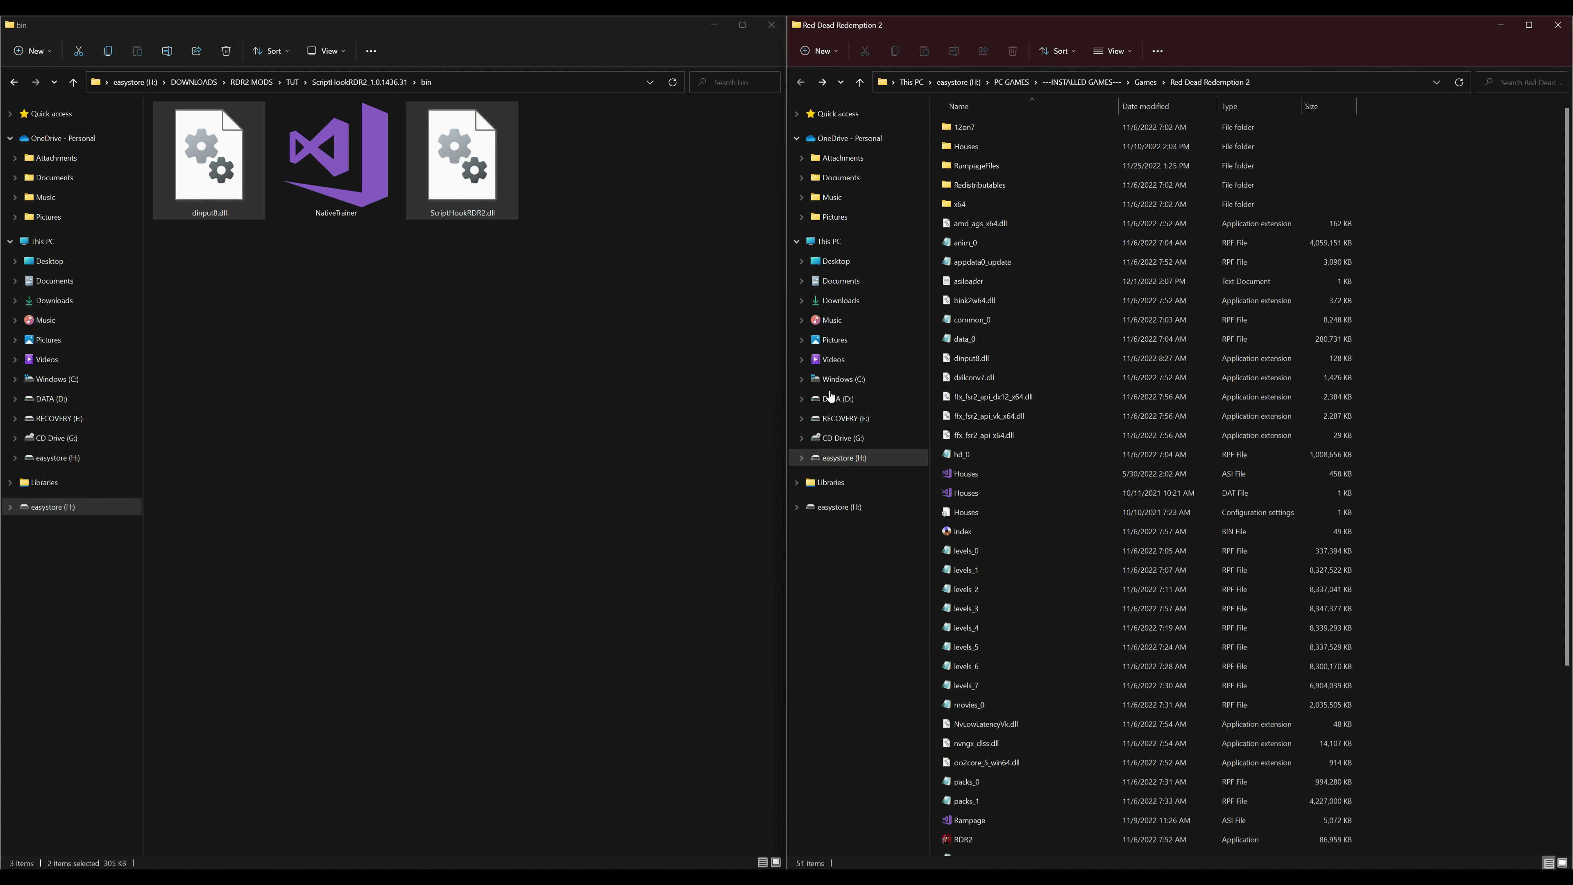
{"action": "left_click", "coordinate": [14, 82]}
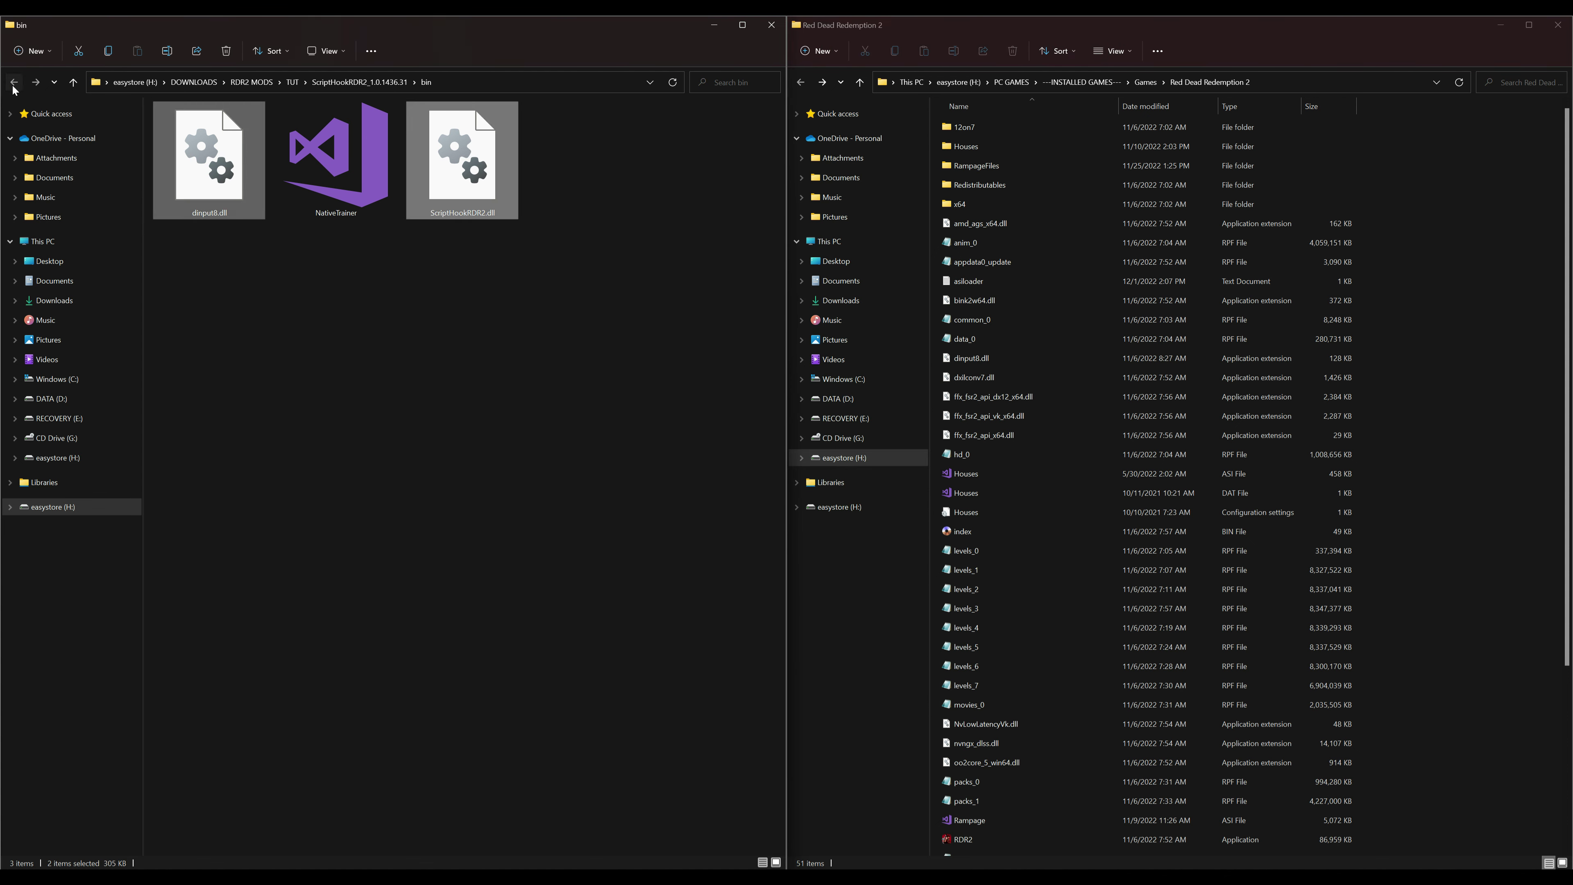
{"action": "left_click", "coordinate": [13, 85]}
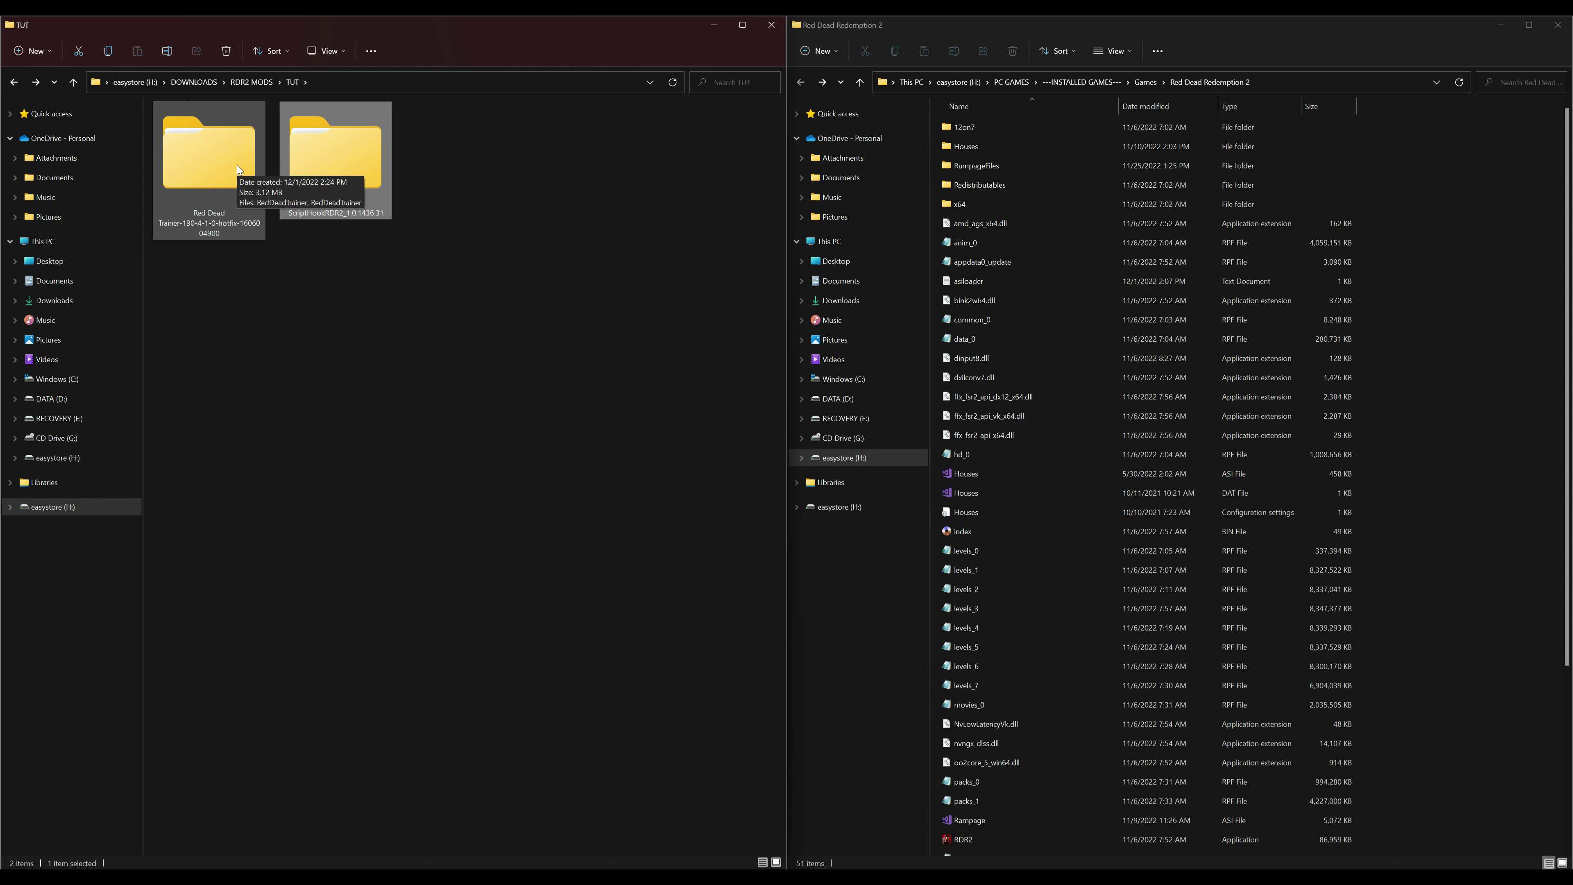
Step: Copy both RedDeadTrainer files into the RDR2 folder, allowing administrator access for each
{"action": "left_click", "coordinate": [211, 165]}
{"action": "double_click", "coordinate": [230, 160]}
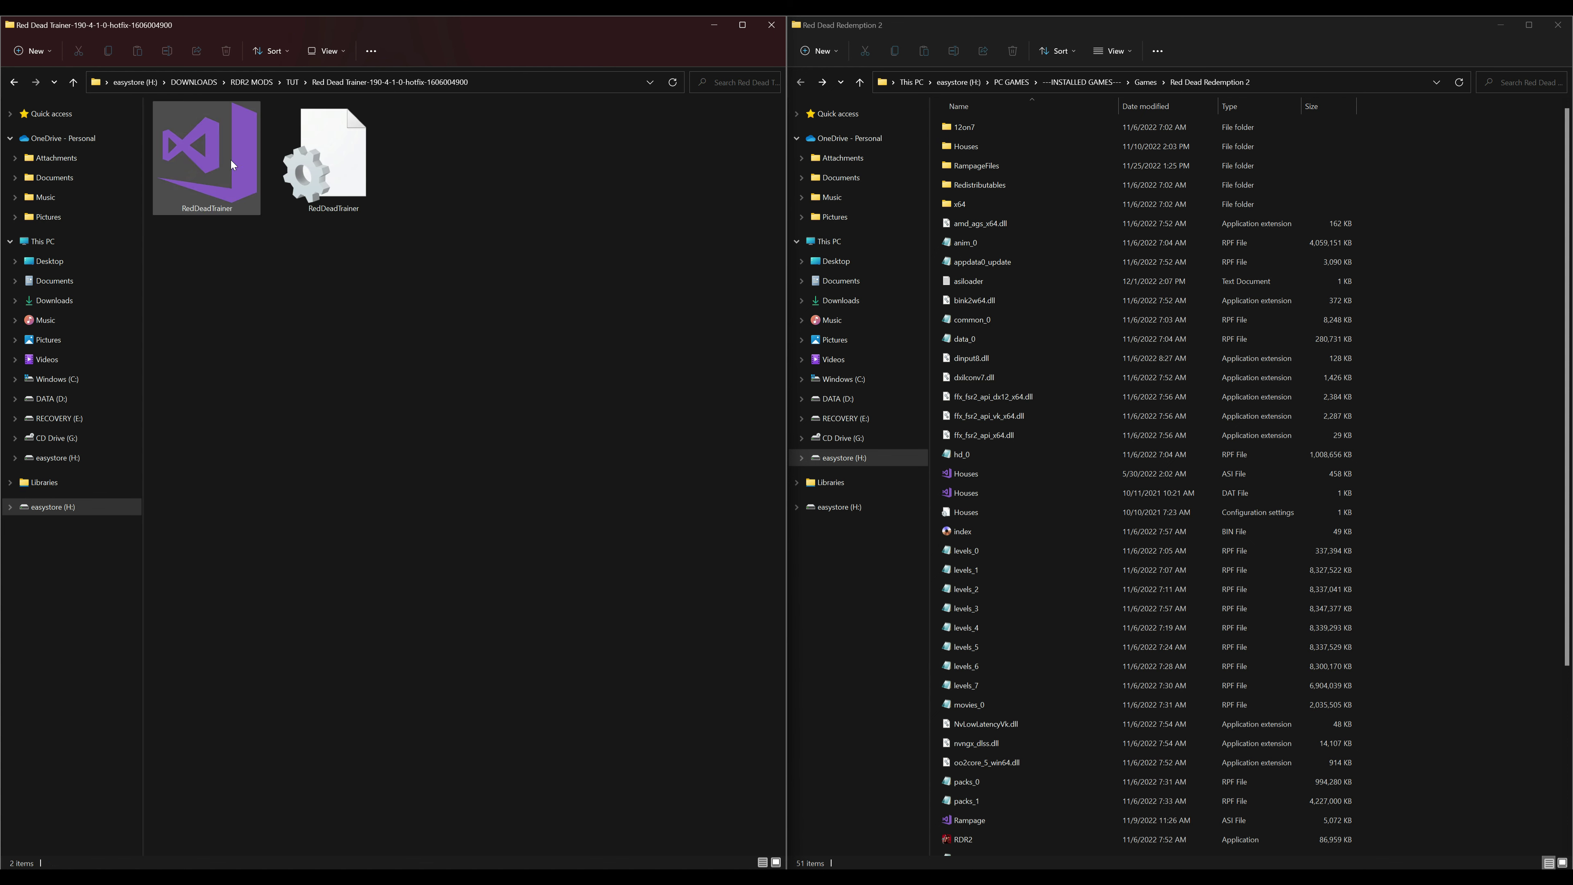
{"action": "left_click_drag", "start_coordinate": [686, 147], "coordinate": [167, 226]}
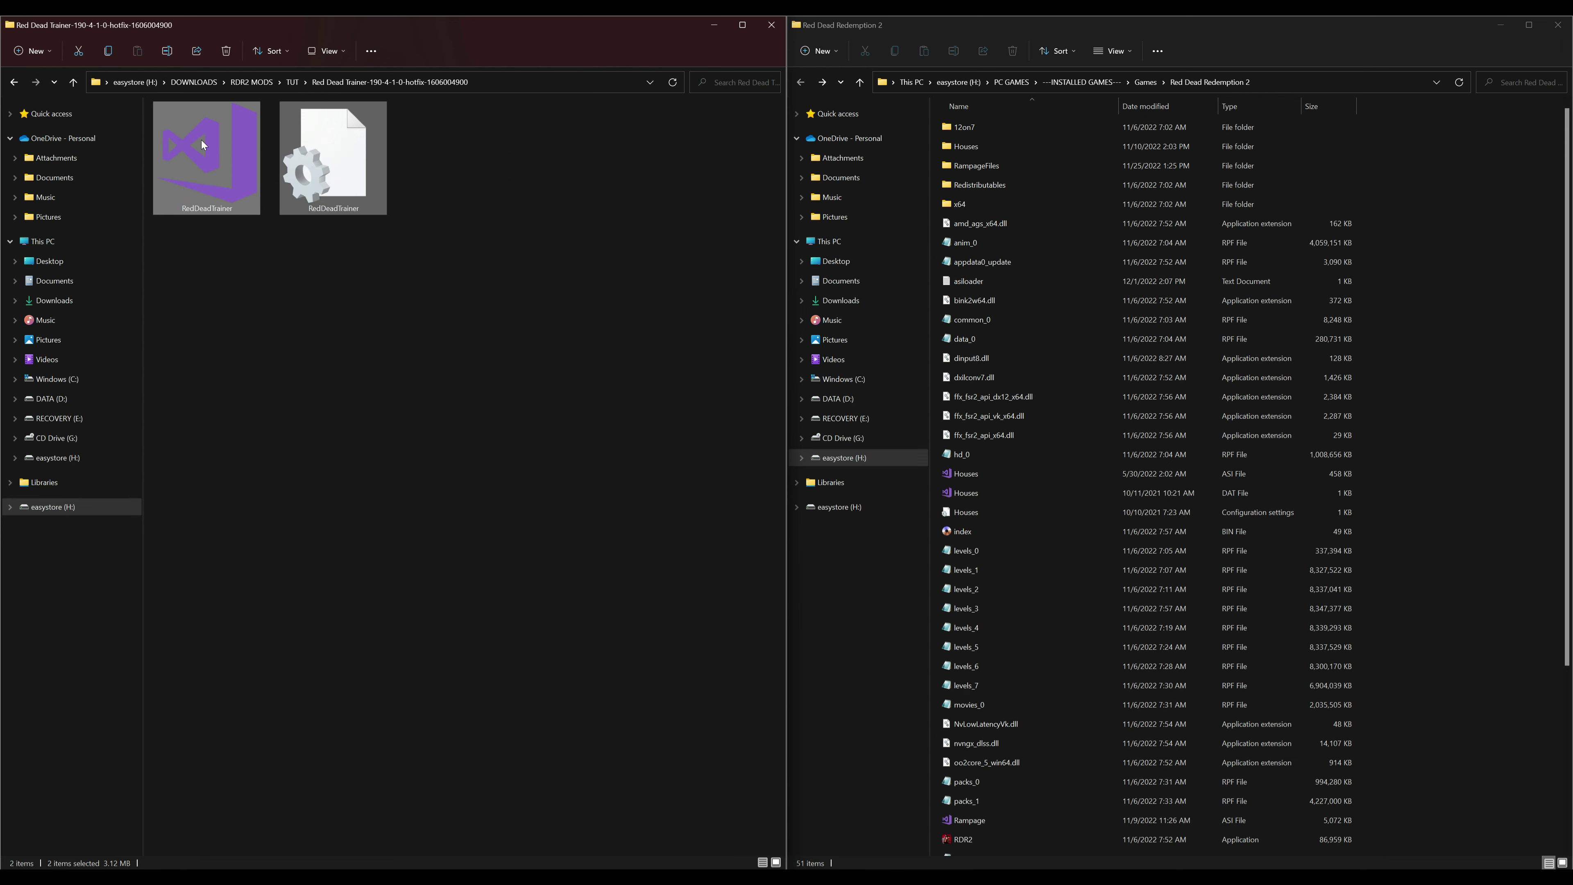
{"action": "left_click_drag", "start_coordinate": [198, 139], "coordinate": [1430, 286]}
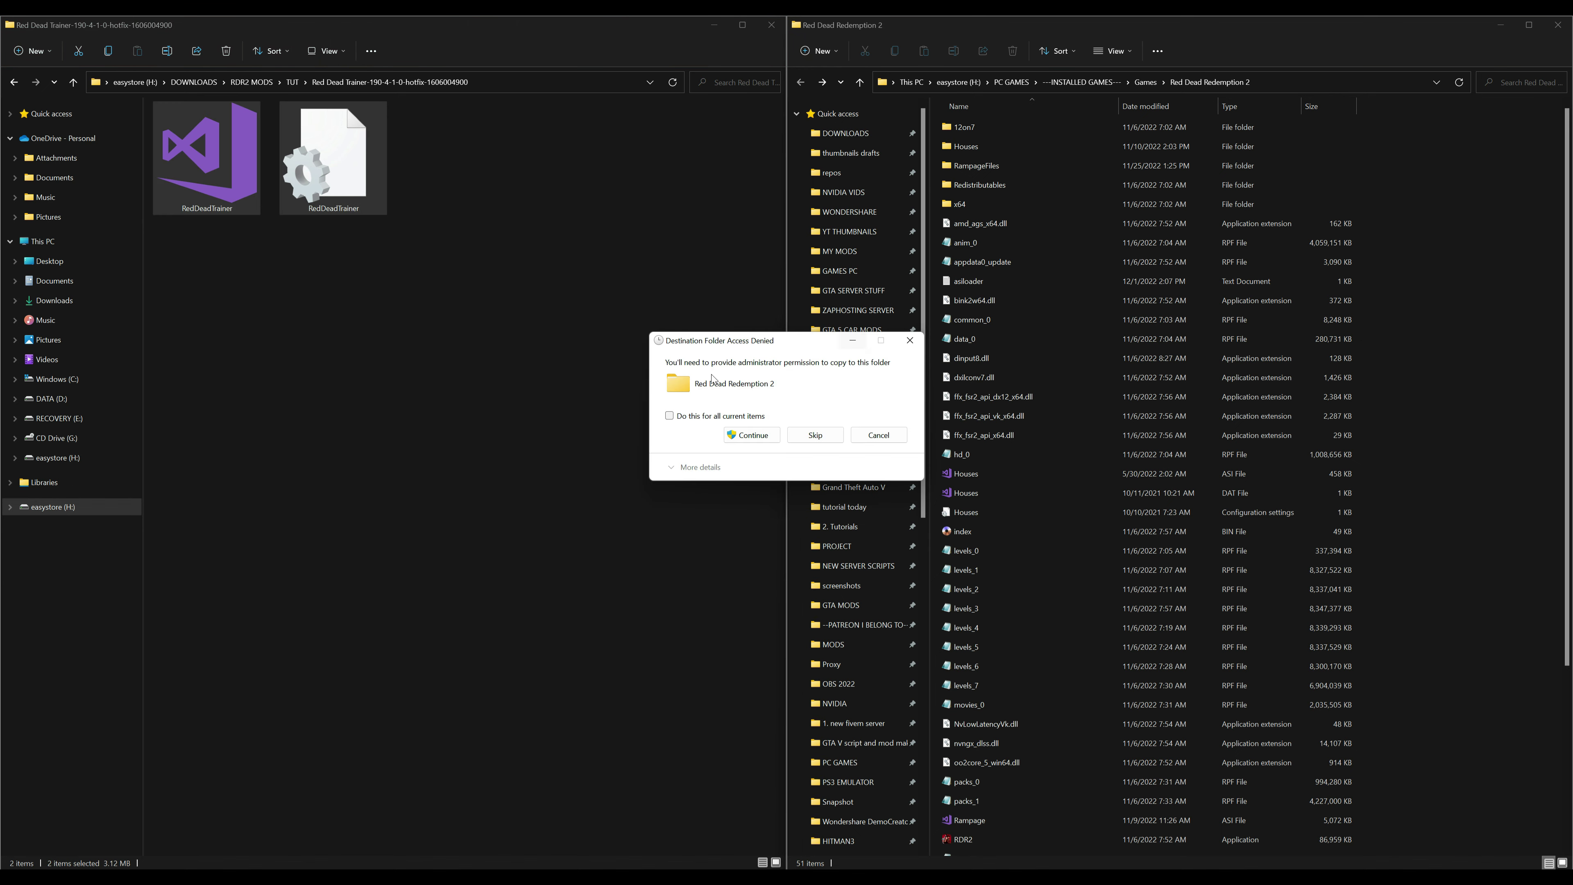
{"action": "left_click", "coordinate": [740, 435]}
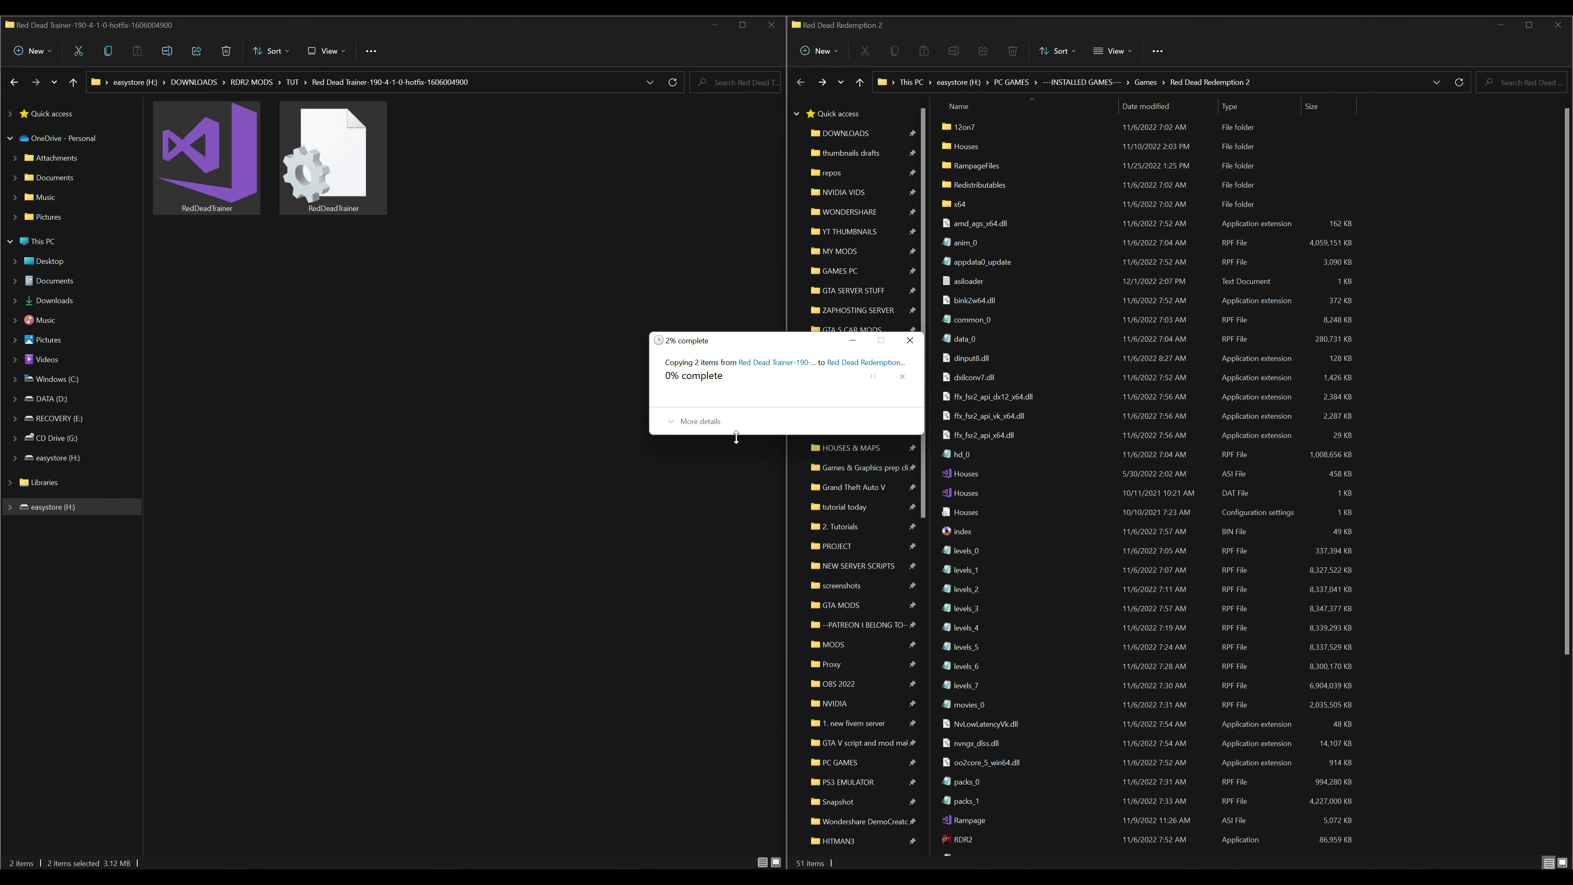
{"action": "left_click", "coordinate": [752, 434]}
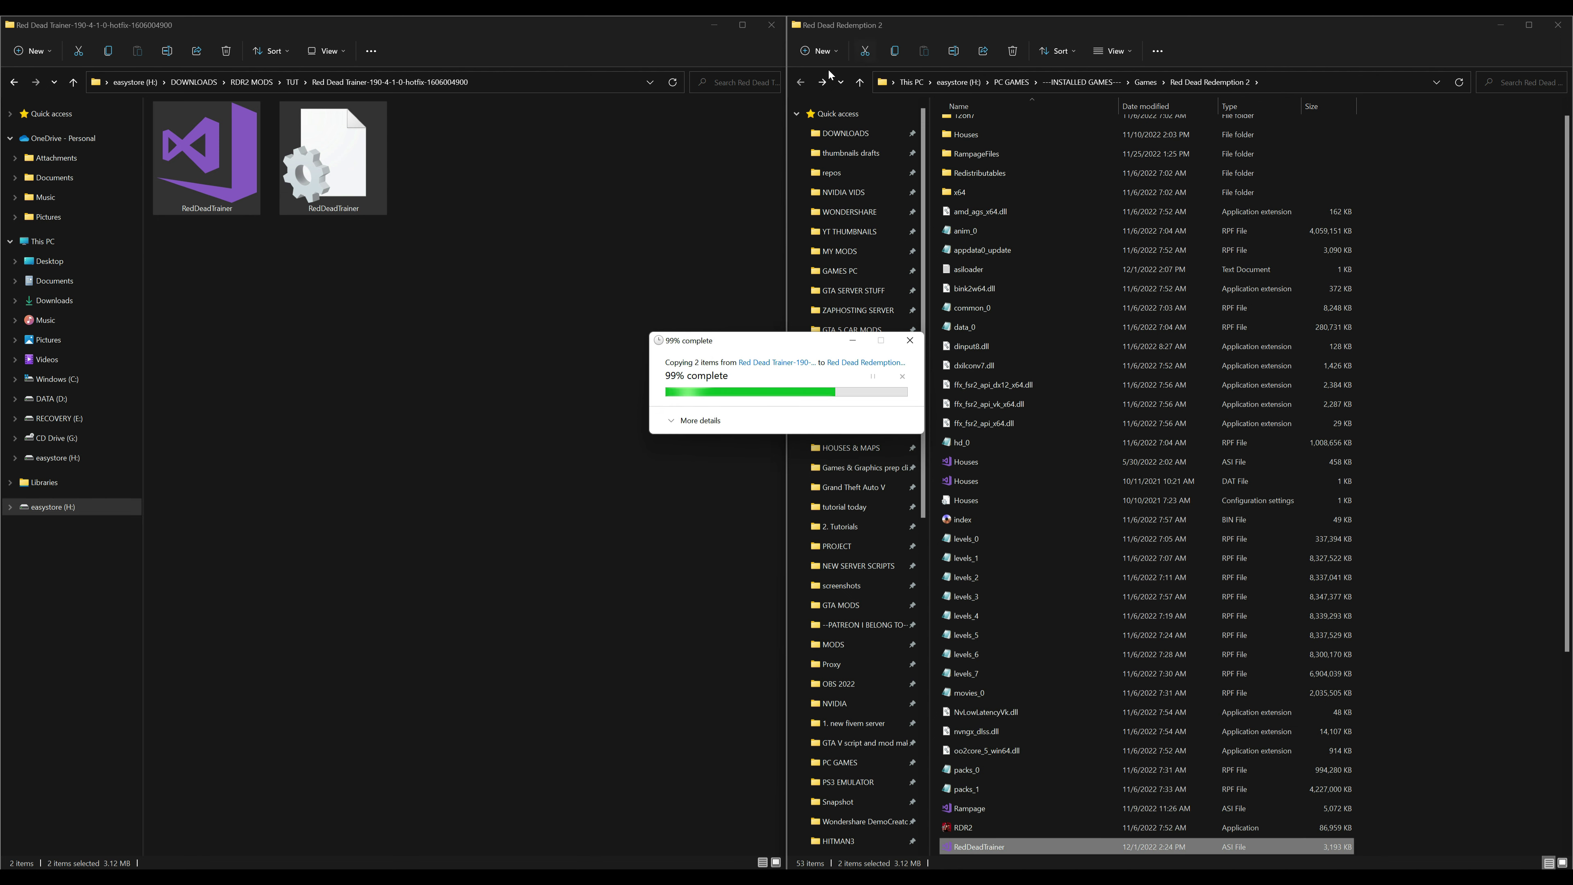
{"action": "left_click", "coordinate": [798, 115]}
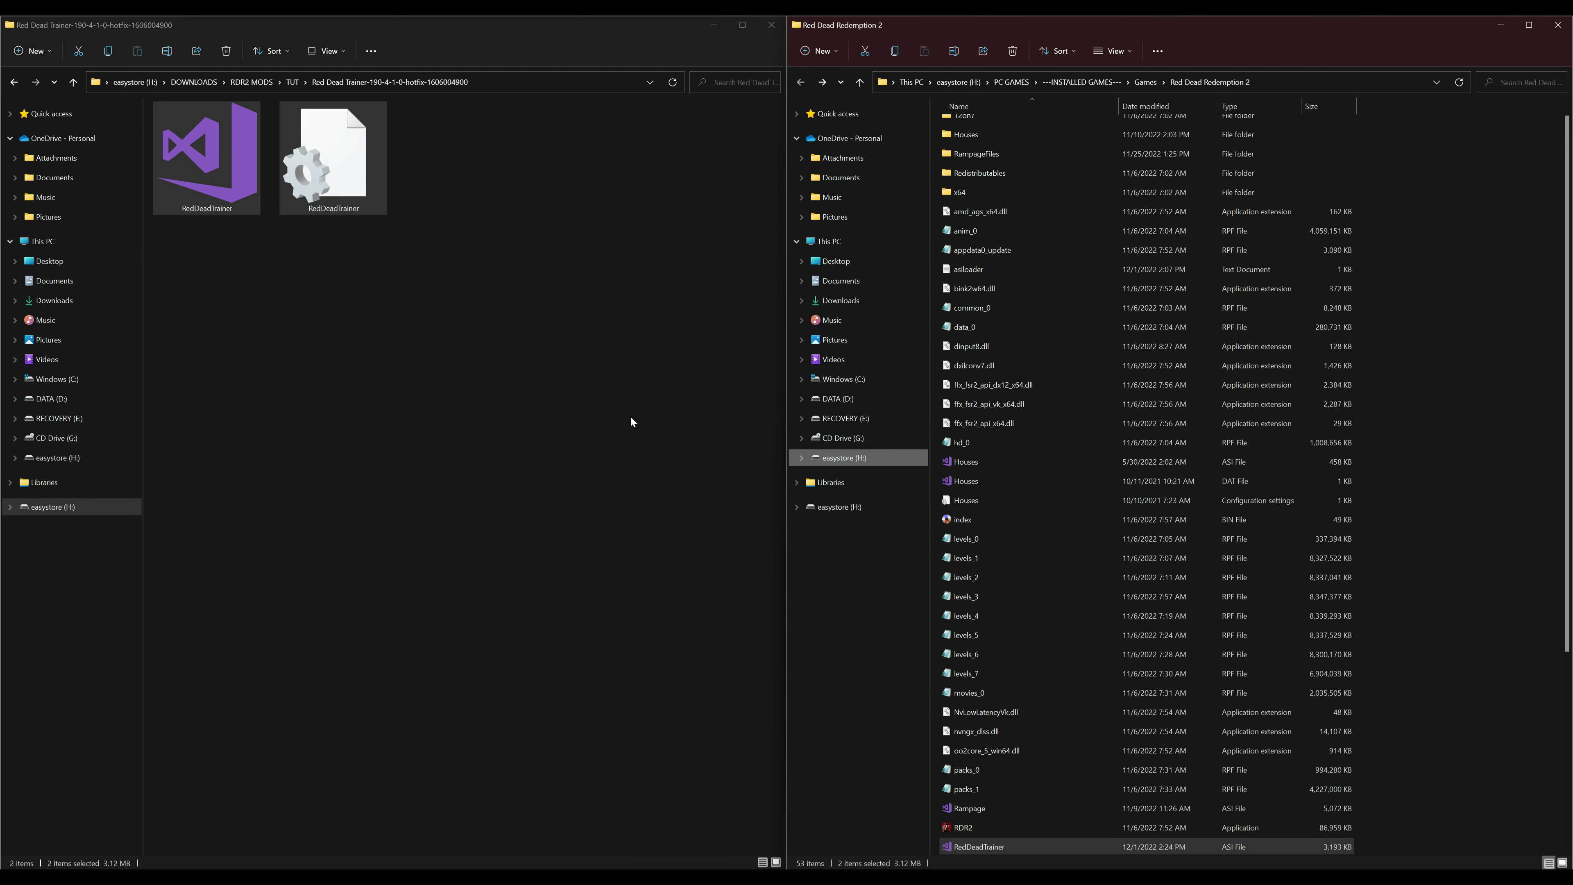
{"action": "left_click", "coordinate": [668, 69]}
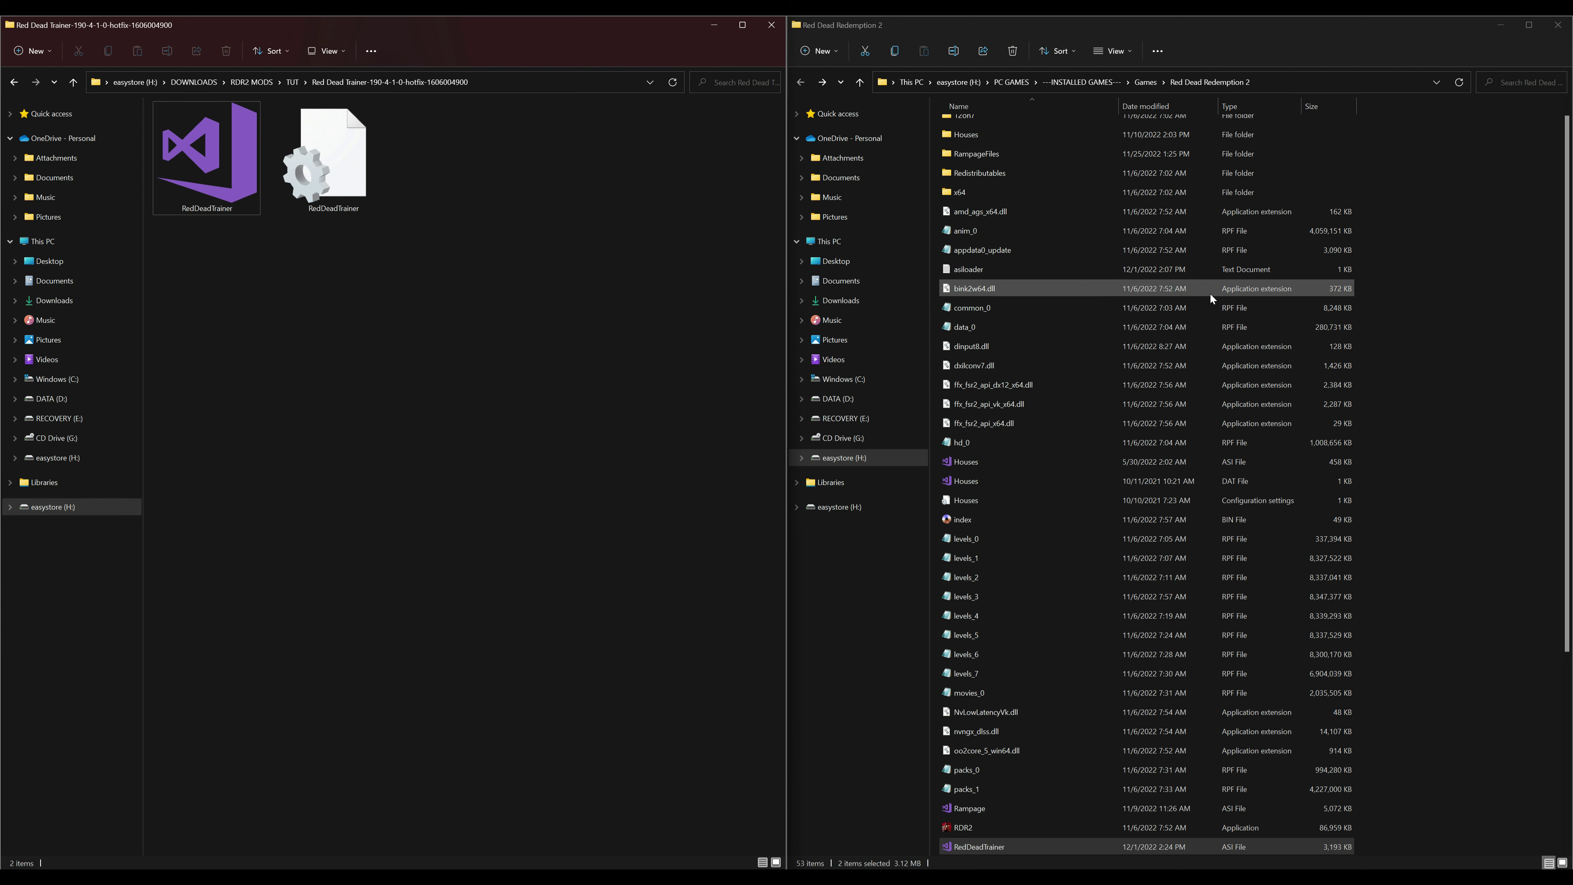
Step: Scroll down the RDR2 folder and open the RedDeadTrainer configuration file in Notepad
{"action": "scroll", "coordinate": [1183, 354], "scroll_direction": "down", "scroll_amount": 2}
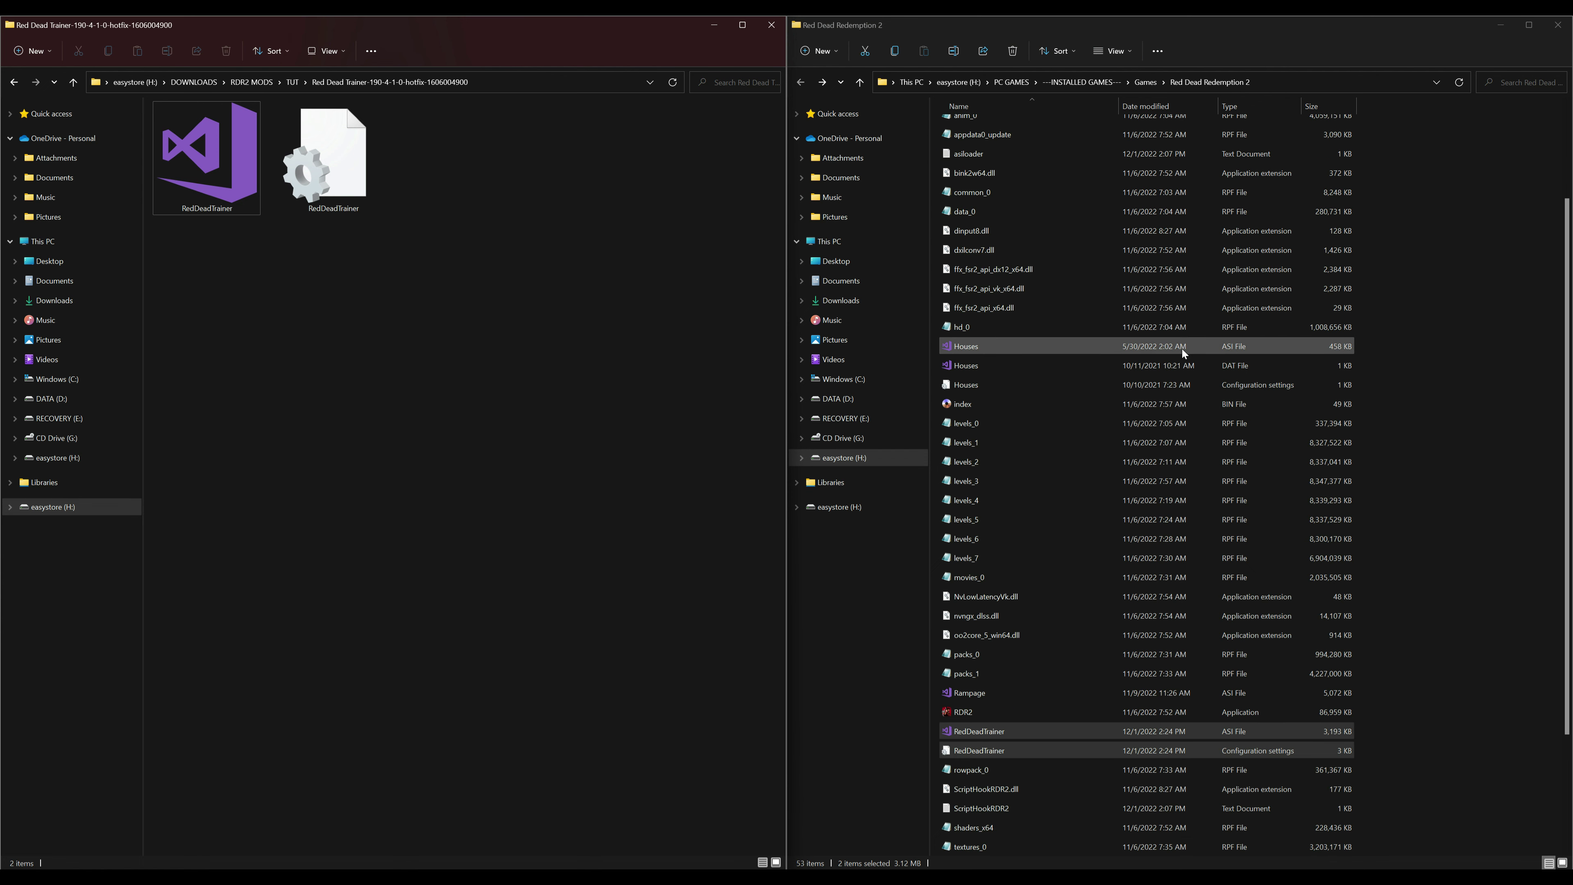
{"action": "scroll", "coordinate": [1182, 351], "scroll_direction": "down", "scroll_amount": 2}
{"action": "scroll", "coordinate": [1182, 347], "scroll_direction": "down", "scroll_amount": 1}
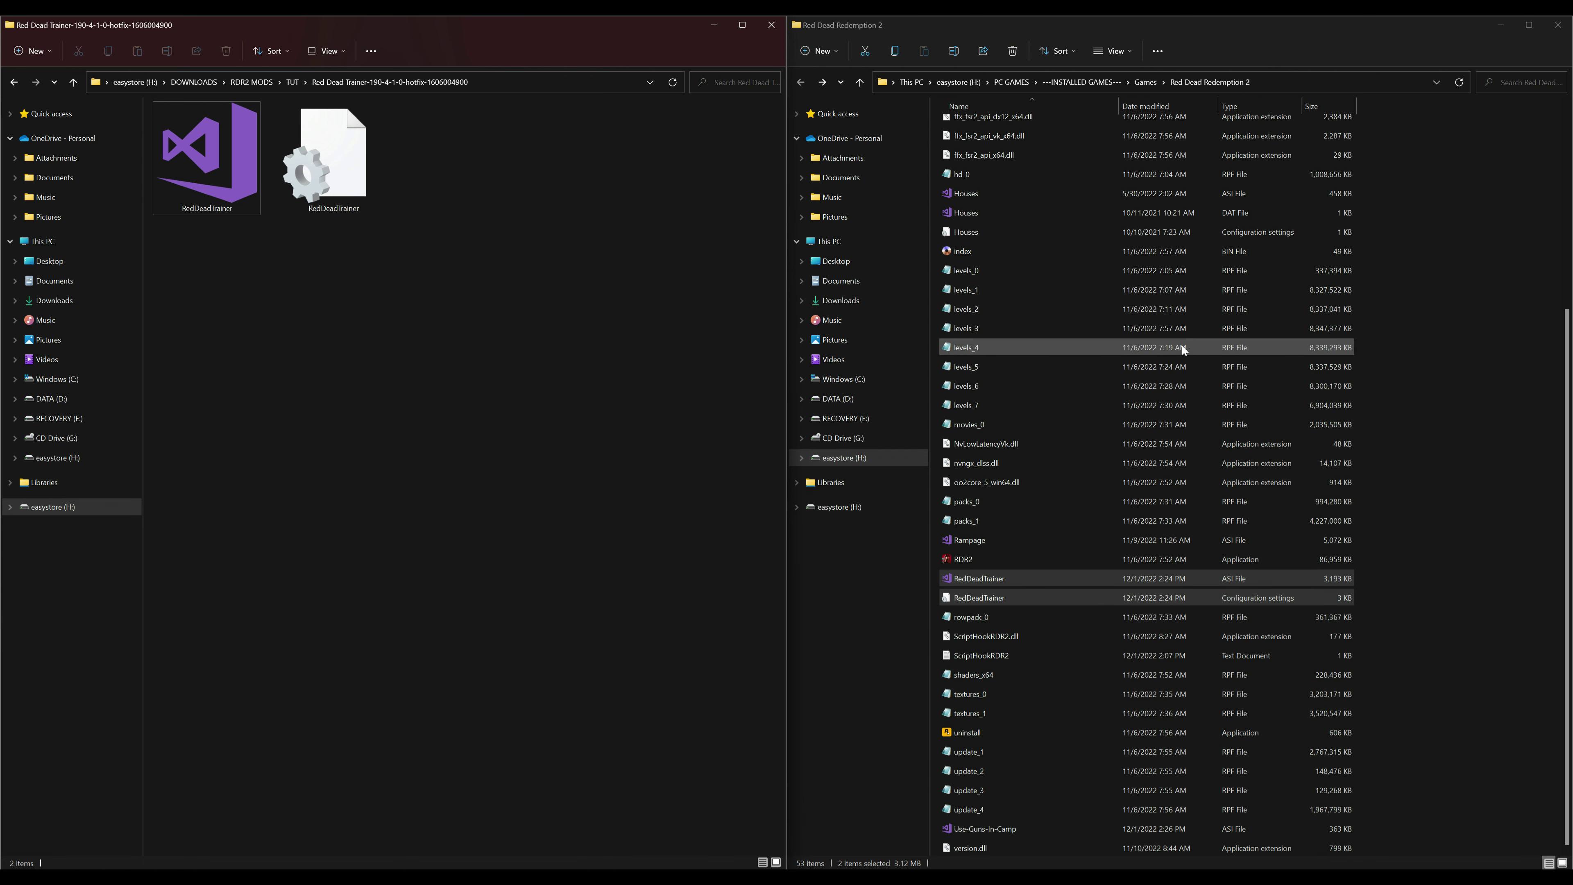
{"action": "left_click", "coordinate": [1015, 598]}
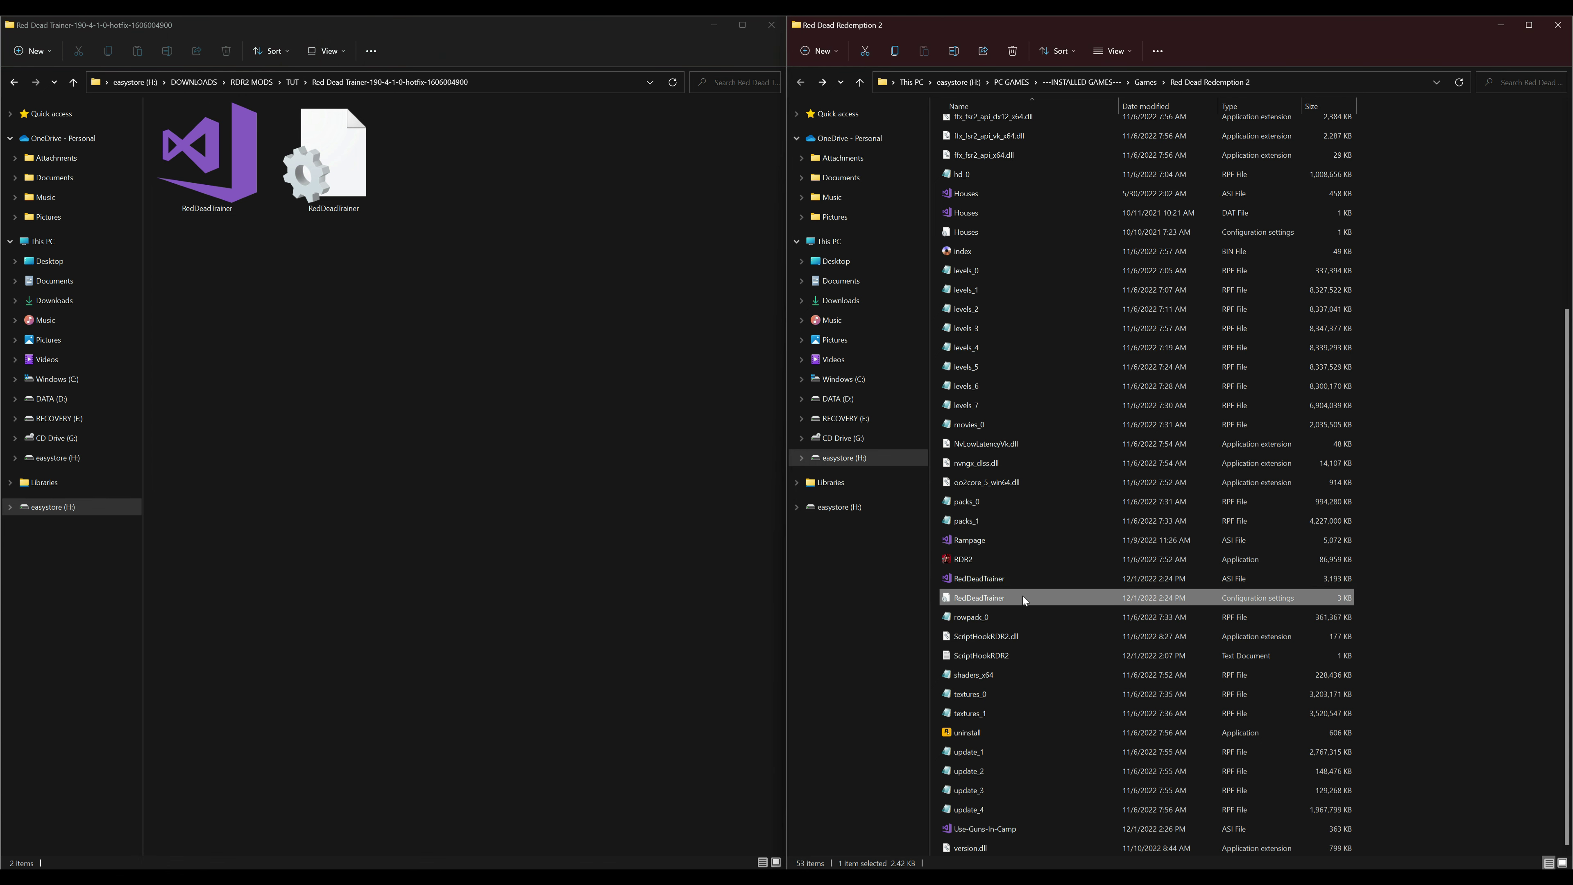
{"action": "double_click", "coordinate": [1023, 597]}
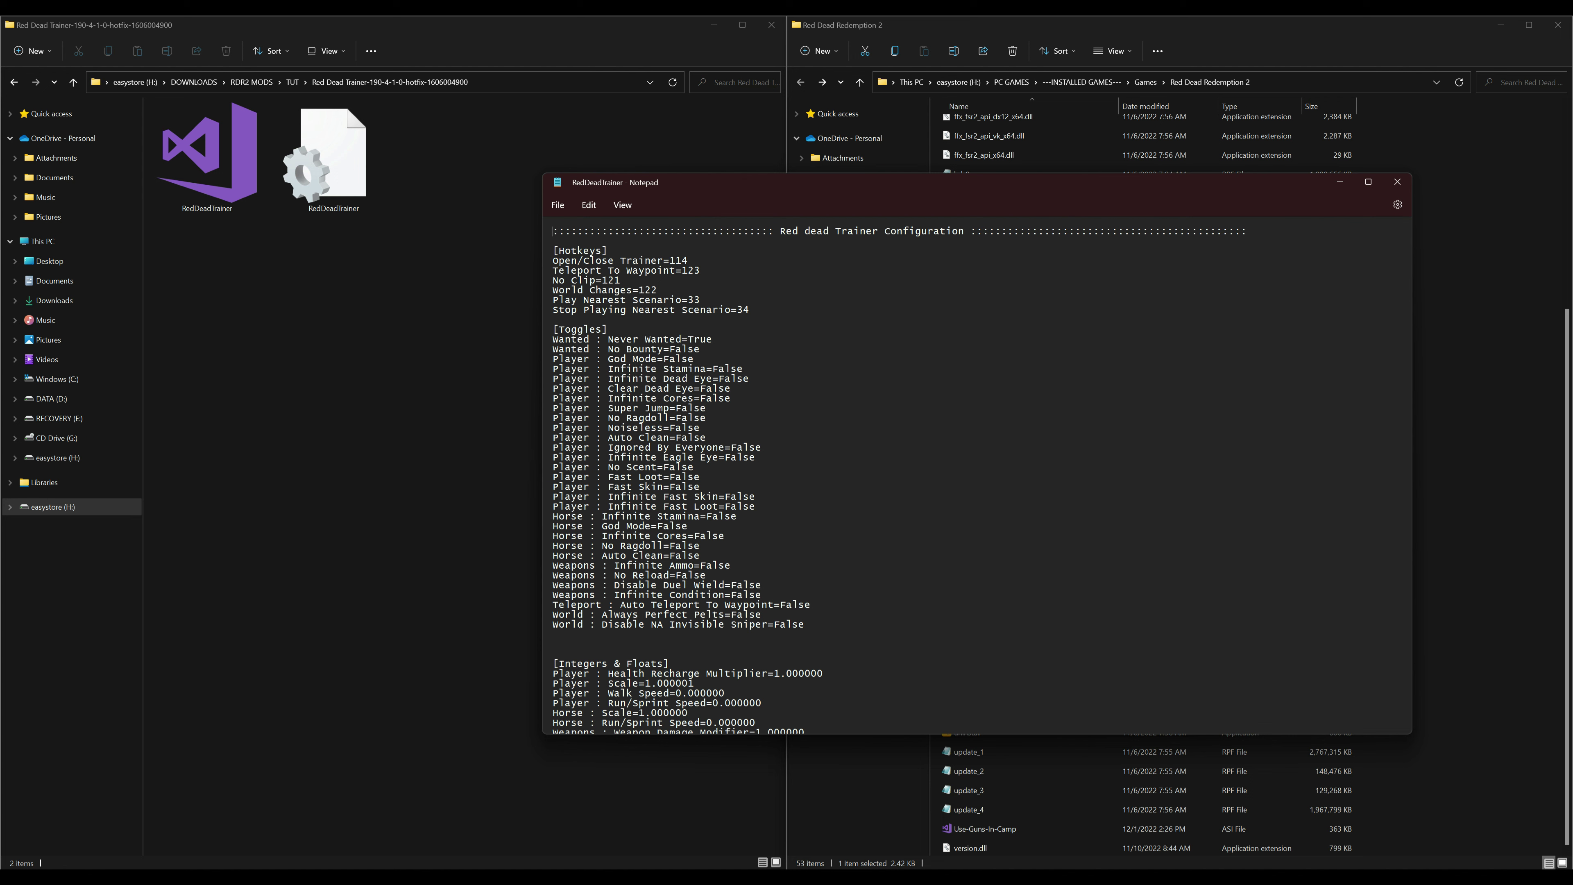
Step: Change God Mode, Infinite Stamina and Infinite Dead Eye from False to True
{"action": "key", "text": "Down"}
{"action": "key", "text": "Down"}
{"action": "key", "text": "shift+End"}
{"action": "key", "text": "shift+Down"}
{"action": "key", "text": "shift+Down"}
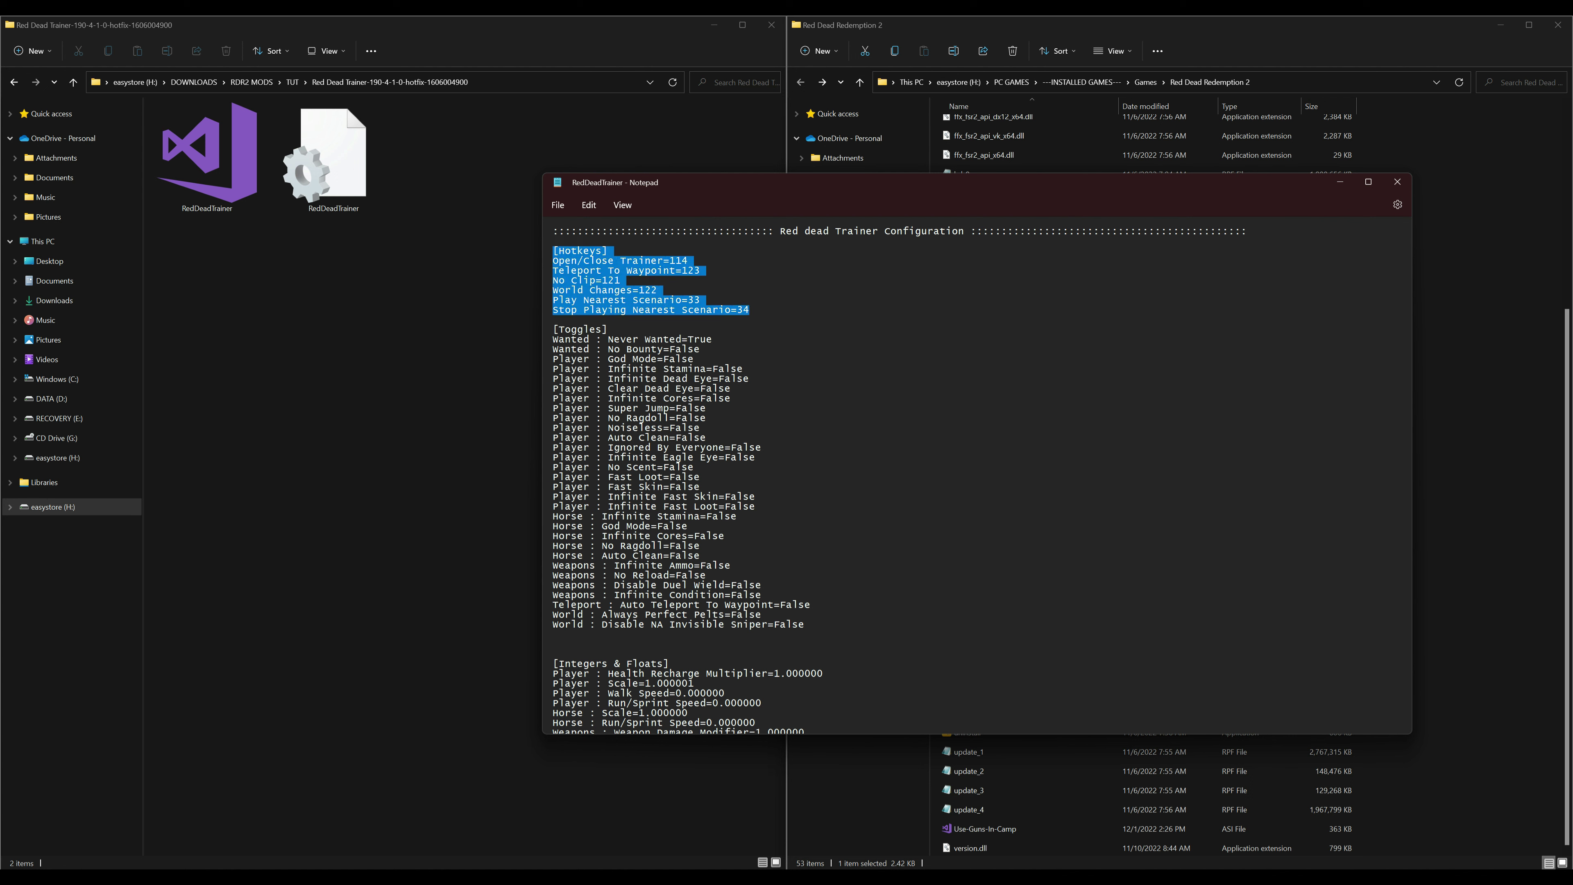
{"action": "left_click", "coordinate": [688, 260]}
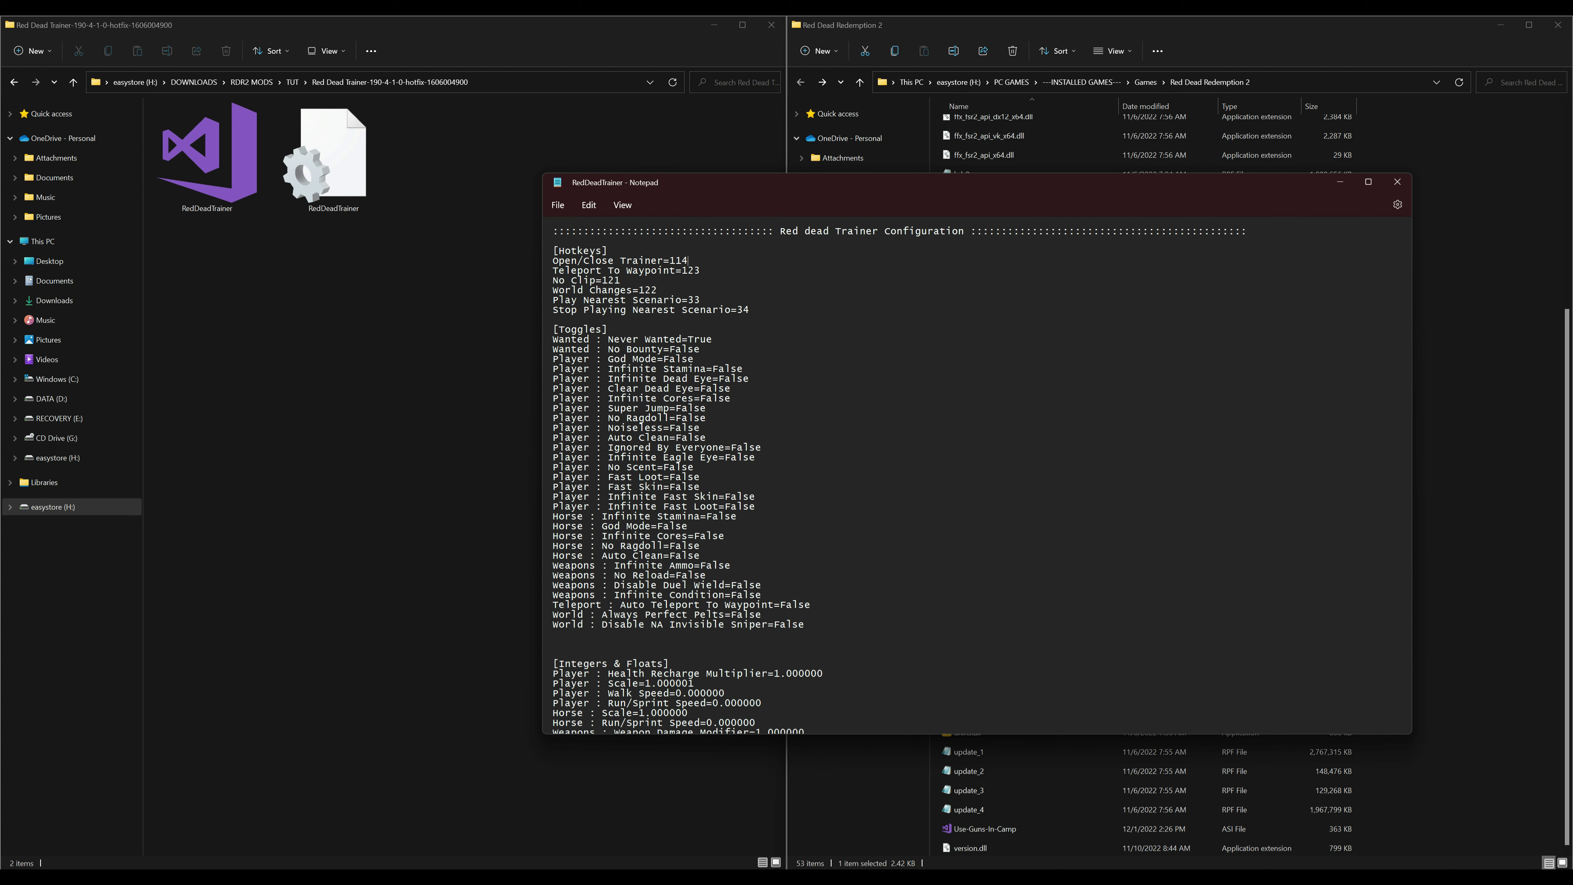
{"action": "key", "text": "shift+Left"}
{"action": "key", "text": "shift+Left"}
{"action": "key", "text": "shift+Left"}
{"action": "key", "text": "shift+Left"}
{"action": "key", "text": "shift+Left"}
{"action": "type", "text": "True"}
{"action": "left_click_drag", "start_coordinate": [743, 369], "coordinate": [713, 368]}
{"action": "type", "text": "Tru"}
{"action": "left_click_drag", "start_coordinate": [749, 378], "coordinate": [718, 379]}
{"action": "type", "text": "True"}
Step: Save the trainer configuration file and close Notepad
{"action": "left_click", "coordinate": [557, 205]}
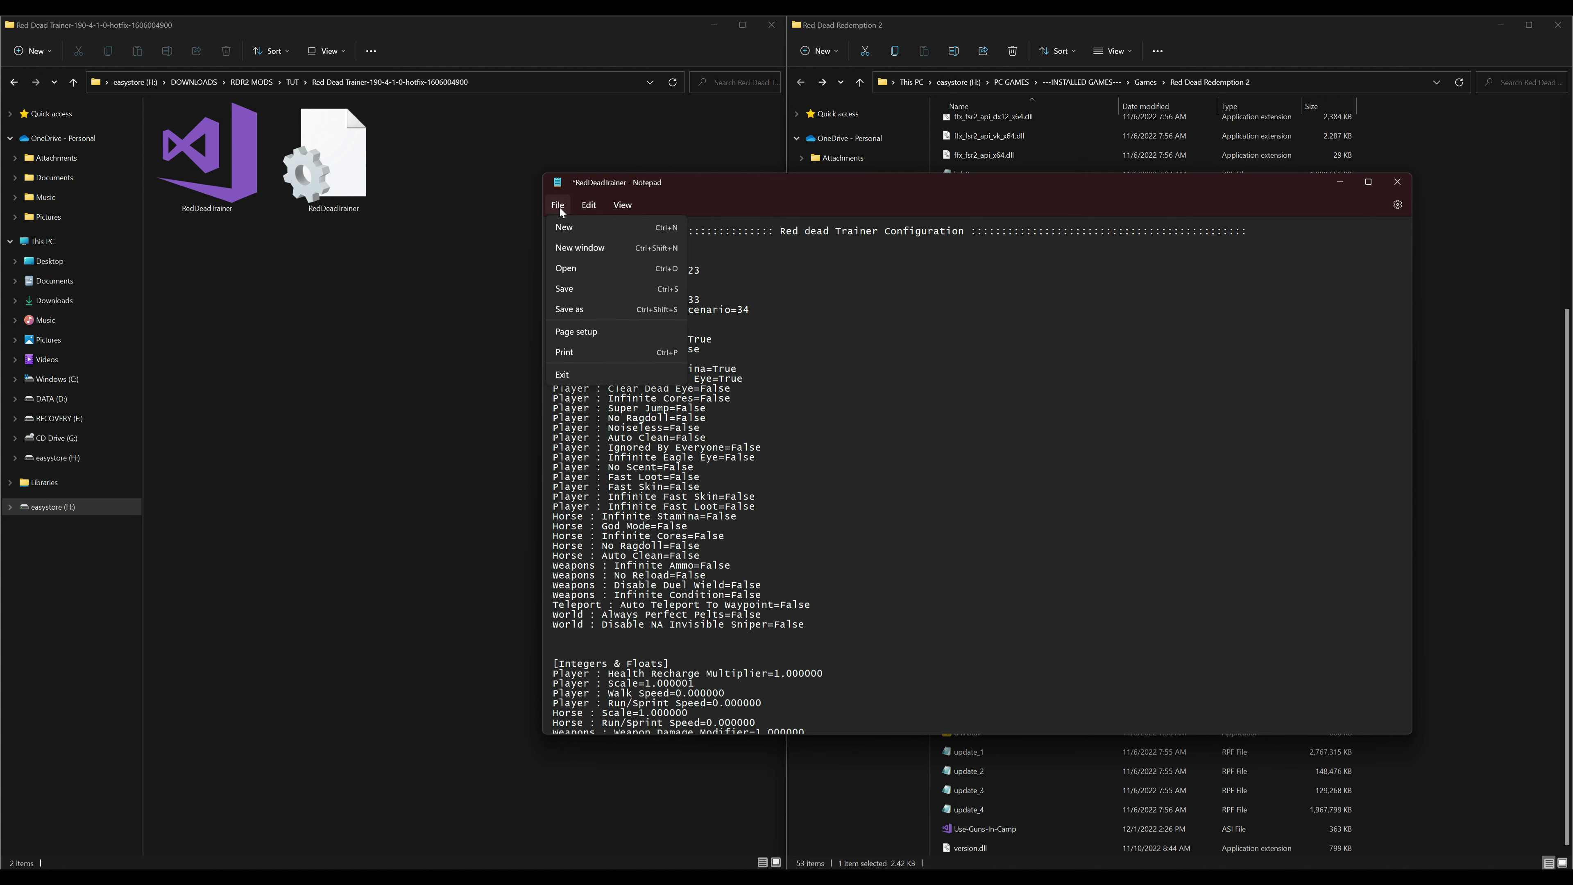
{"action": "left_click", "coordinate": [568, 288]}
{"action": "key", "text": "alt+F4"}
{"action": "left_click", "coordinate": [680, 380]}
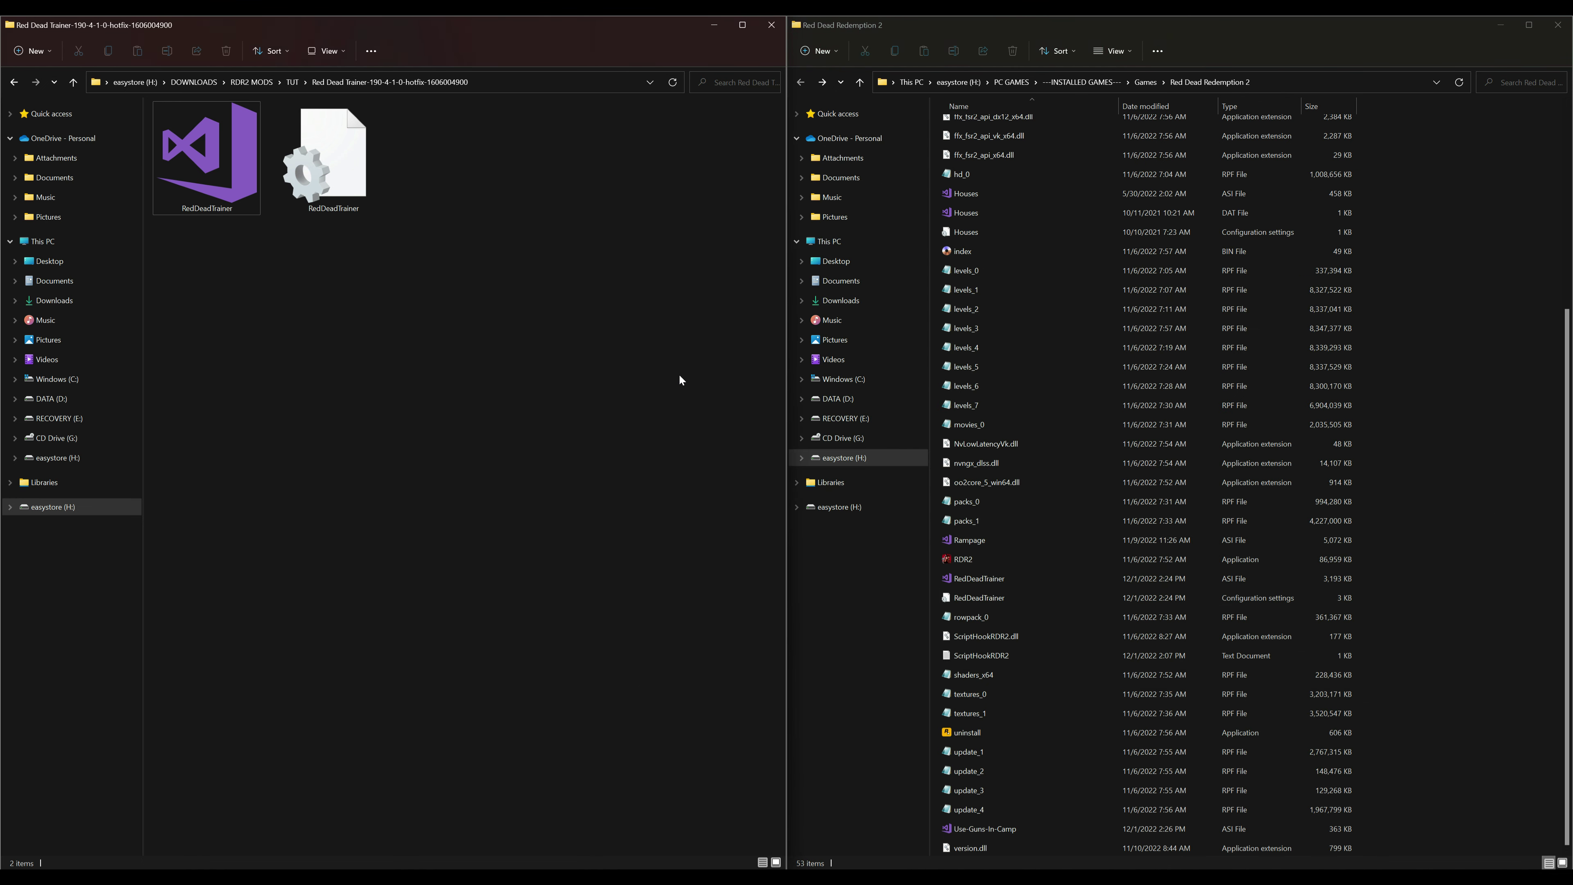
Step: Minimize both Explorer windows, then open the Red Dead Trainer menu in-game at Rhodes with F5
{"action": "left_click", "coordinate": [714, 26]}
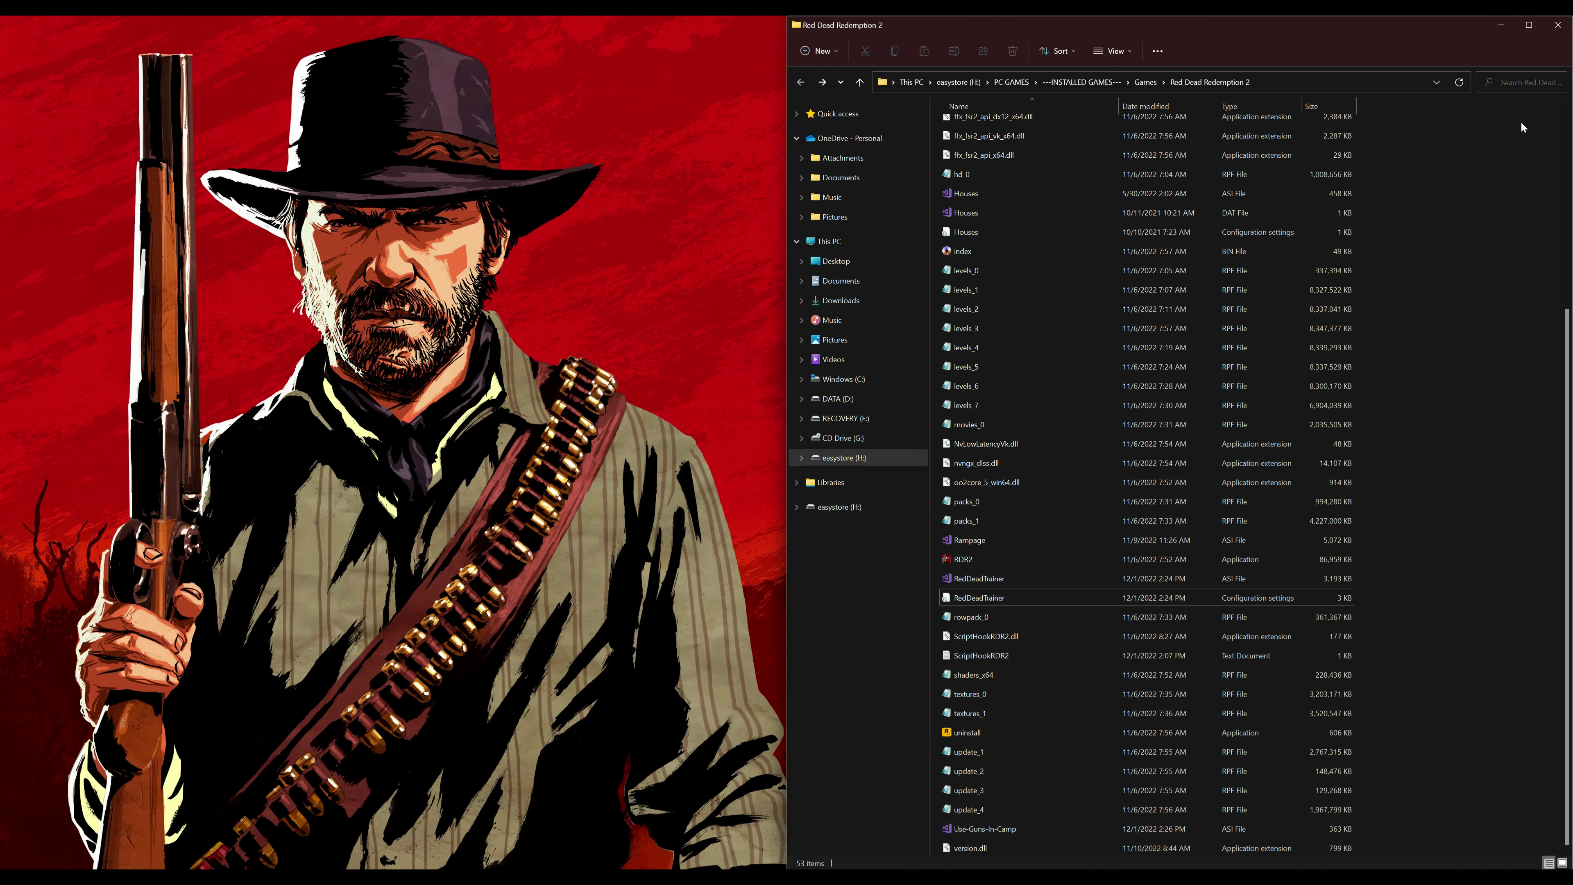
{"action": "left_click", "coordinate": [1499, 26]}
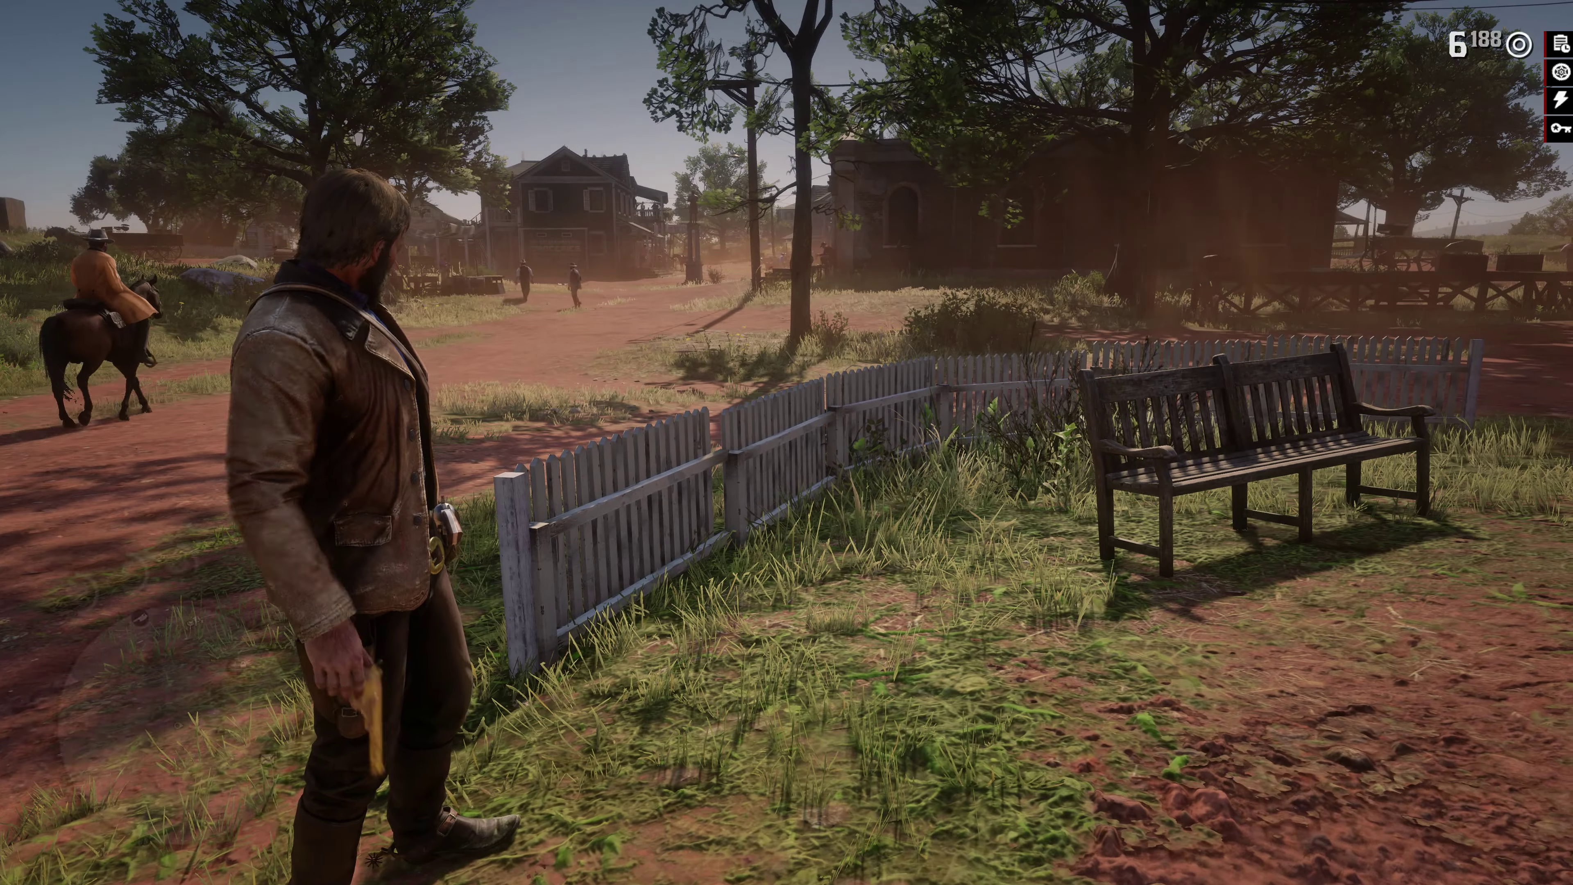
{"action": "key", "text": "F5"}
{"action": "key", "text": "space"}
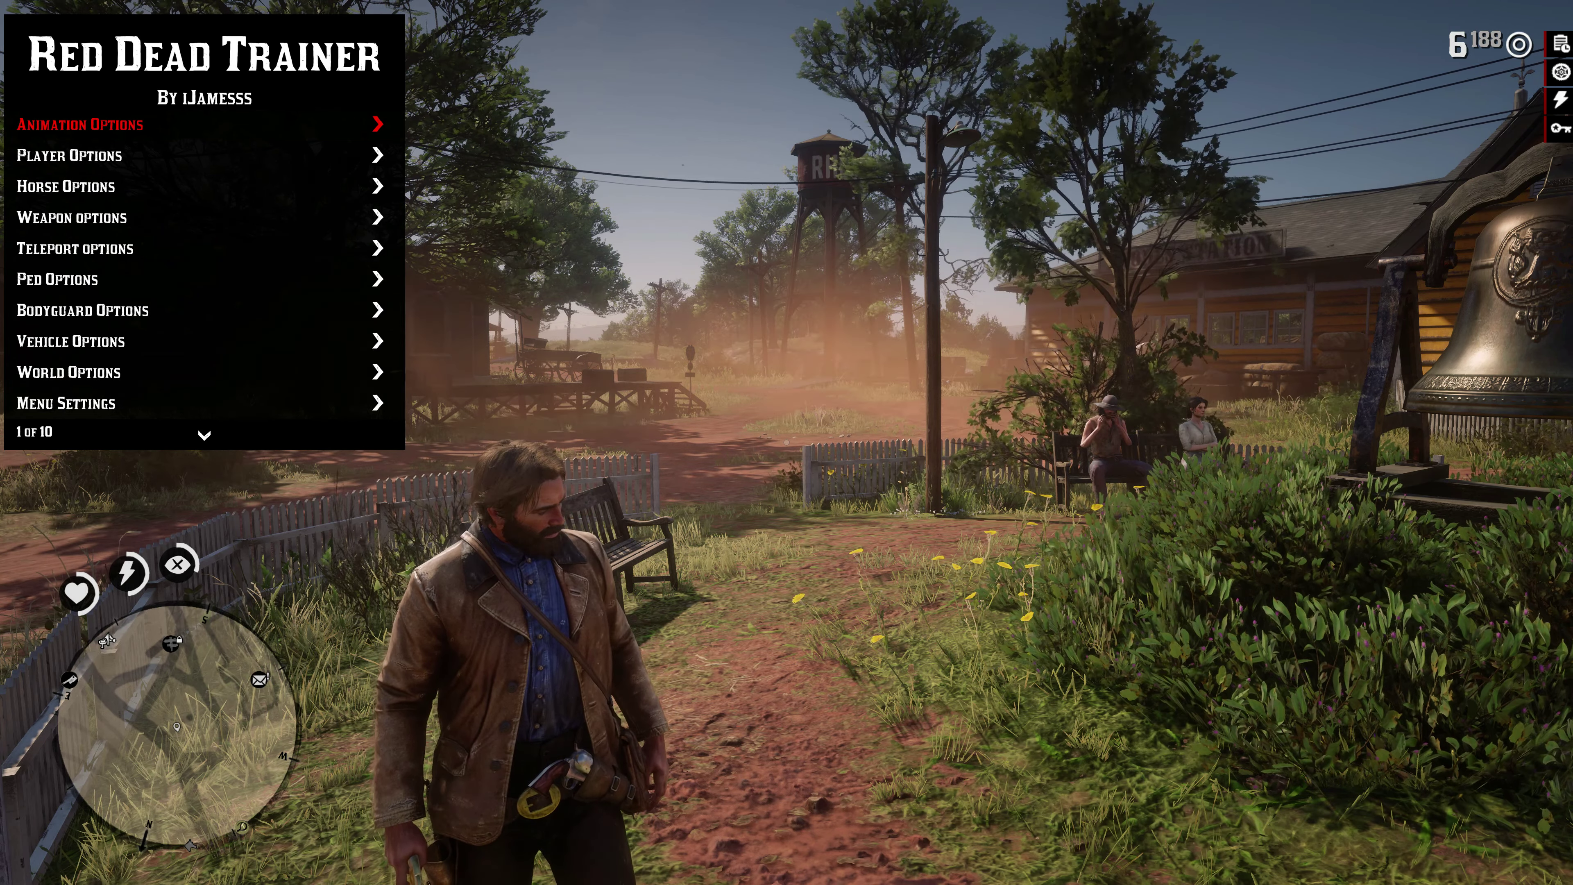
Step: Go to Animation Options > Play Emotes and play the Fist Pump emote
{"action": "key", "text": "Down"}
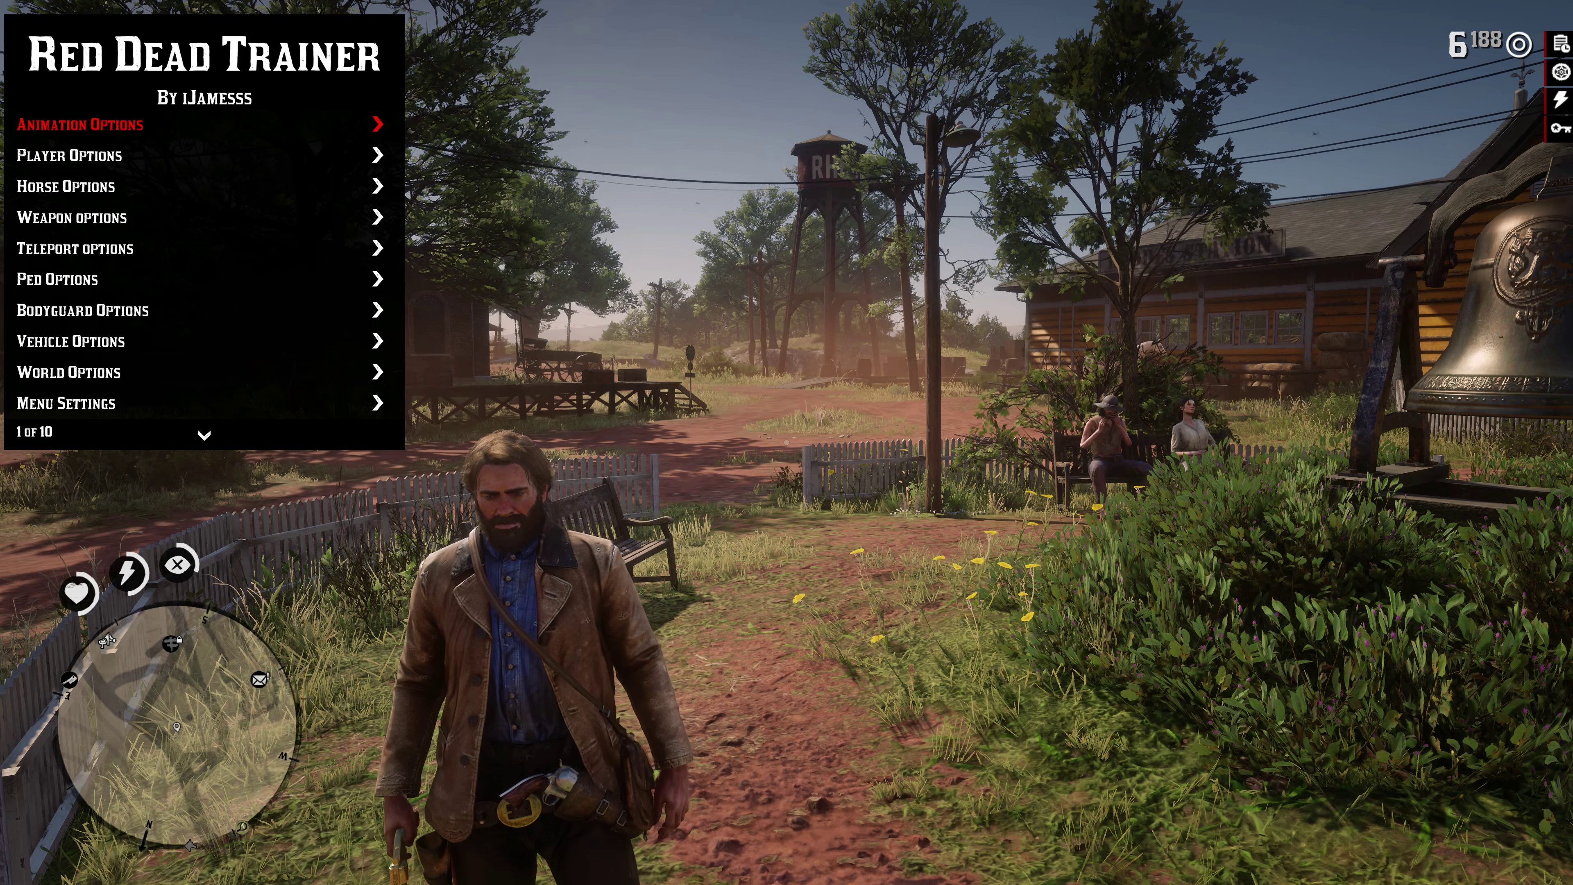
{"action": "key", "text": "Return"}
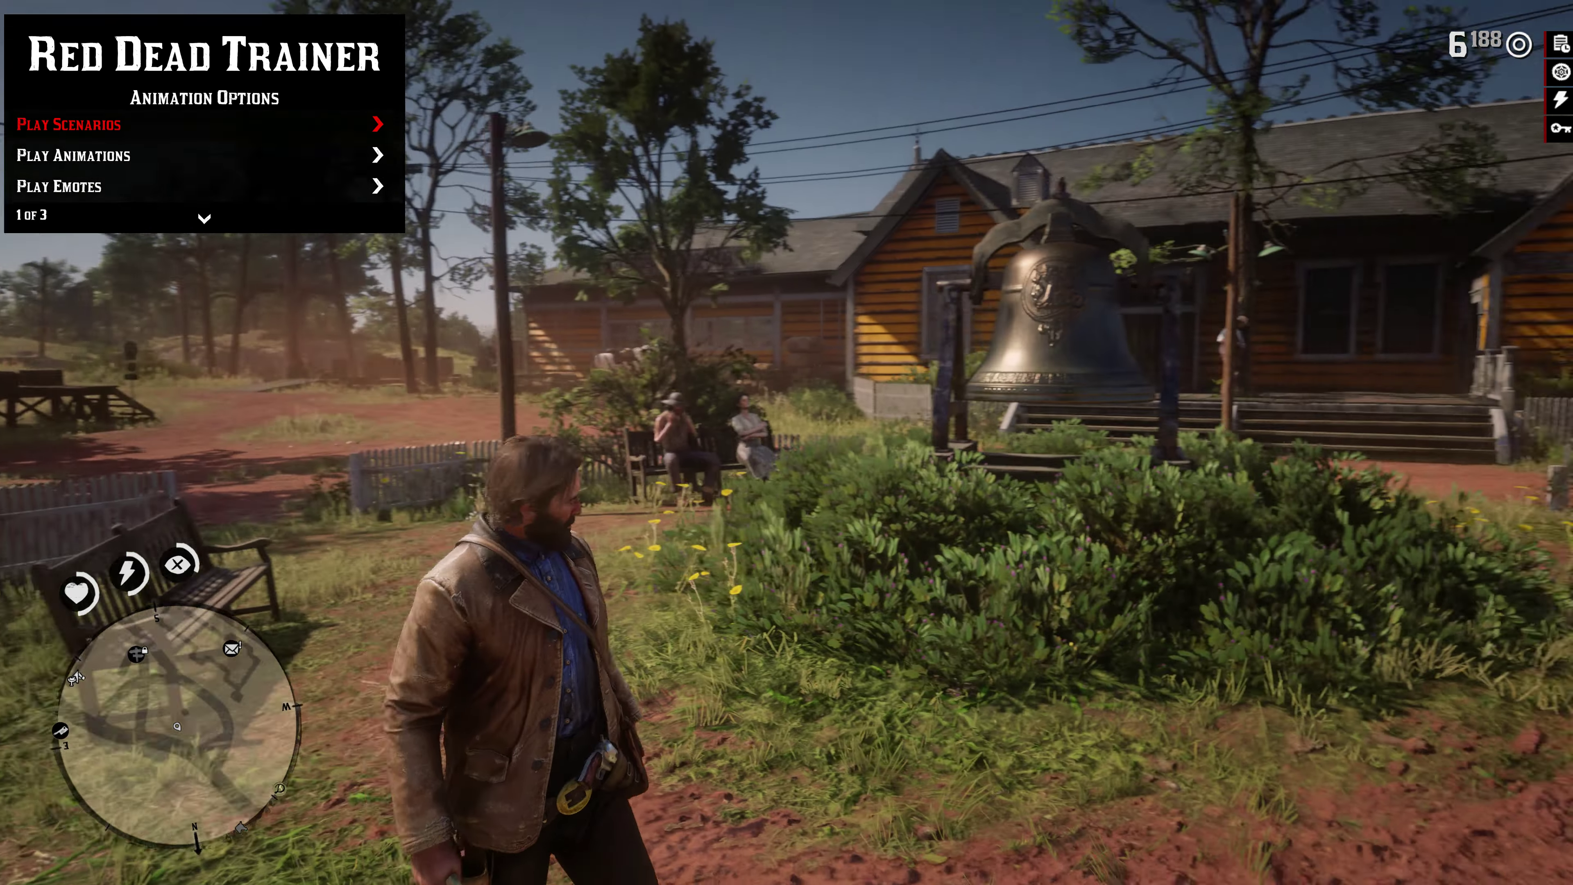
{"action": "key", "text": "Down"}
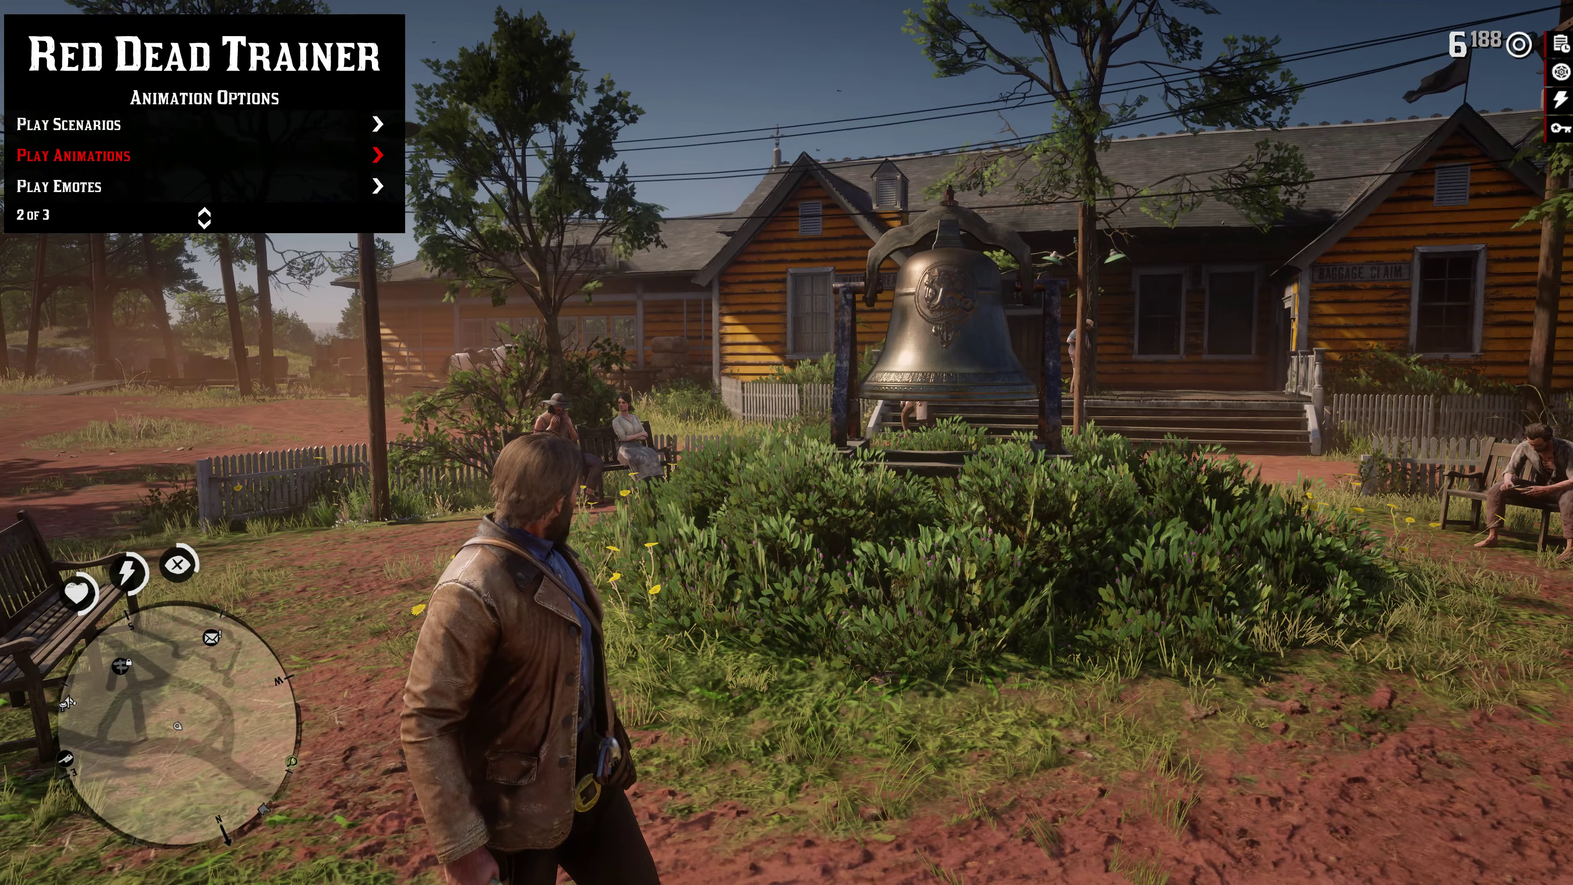
{"action": "key", "text": "Down"}
{"action": "key", "text": "Return"}
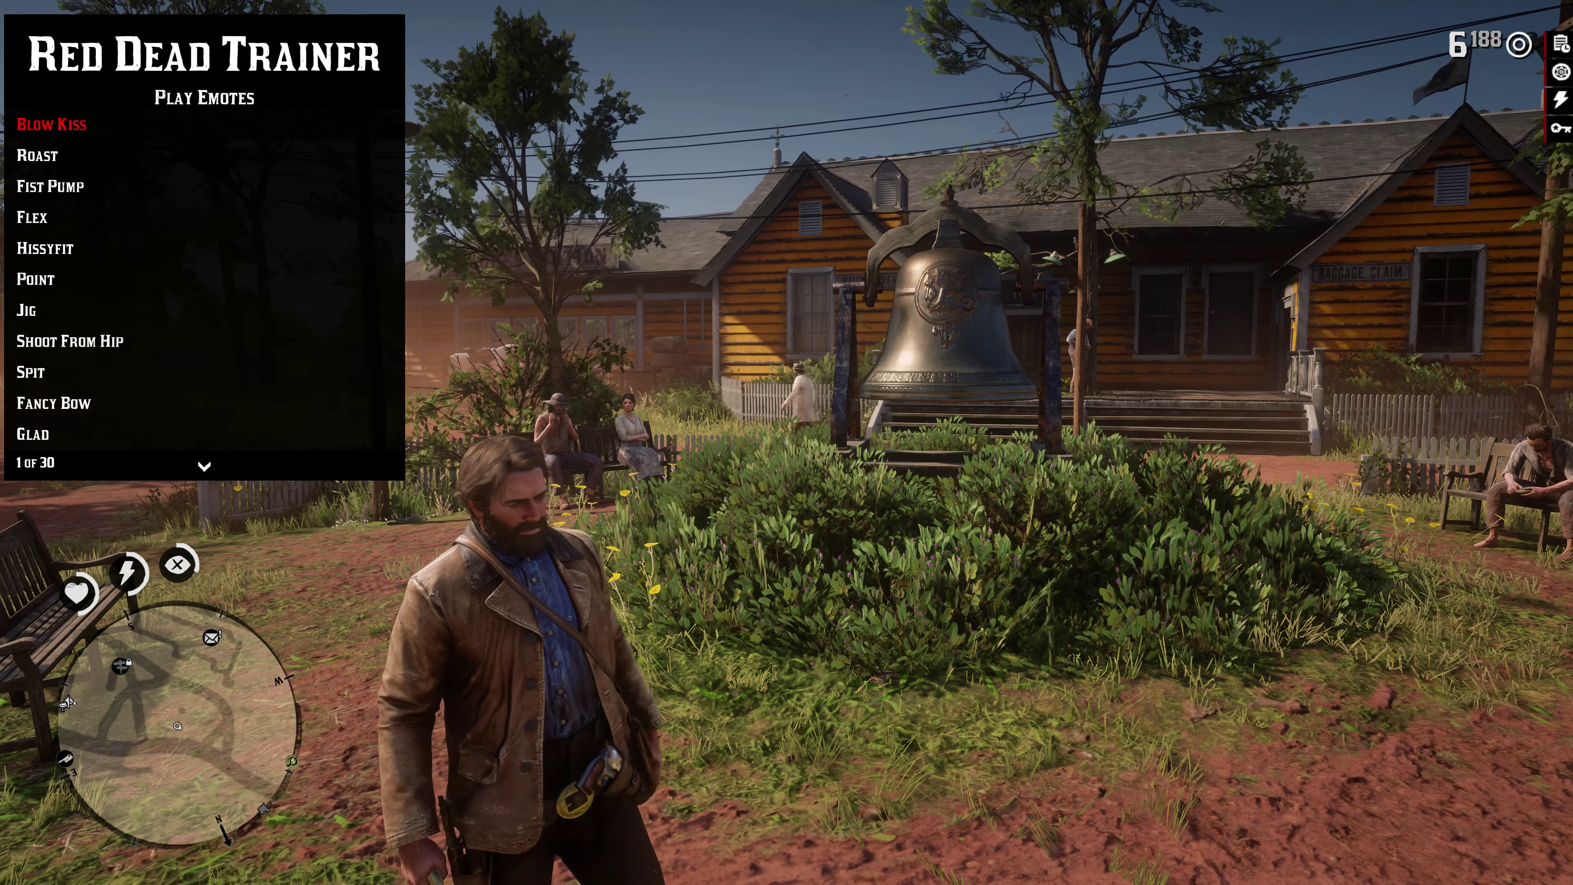
{"action": "key", "text": "Down"}
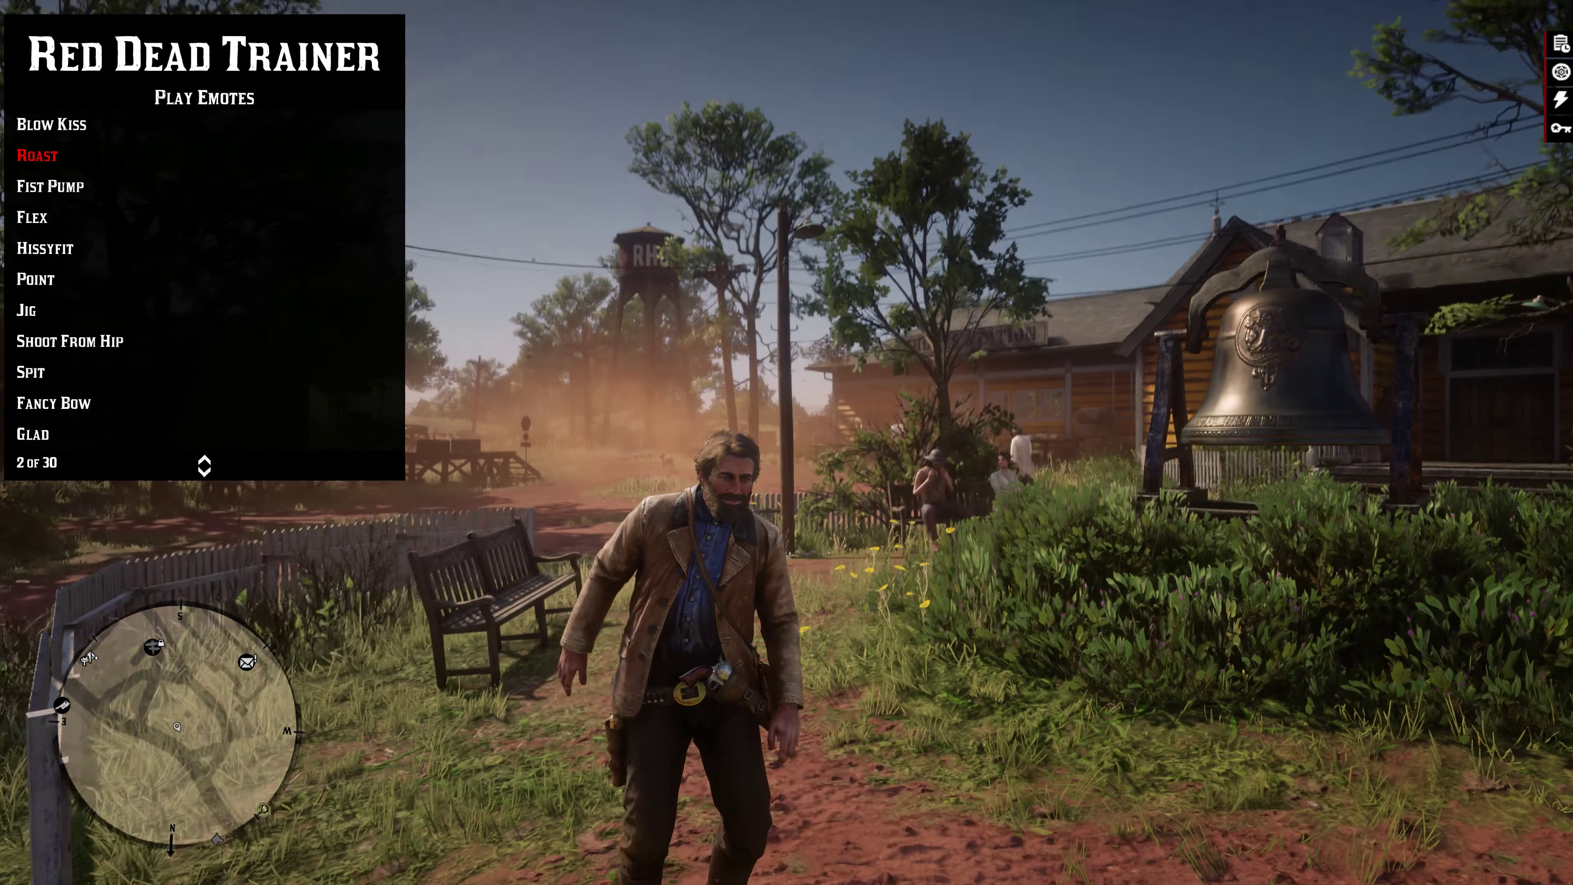
{"action": "key", "text": "Down"}
{"action": "key", "text": "Return"}
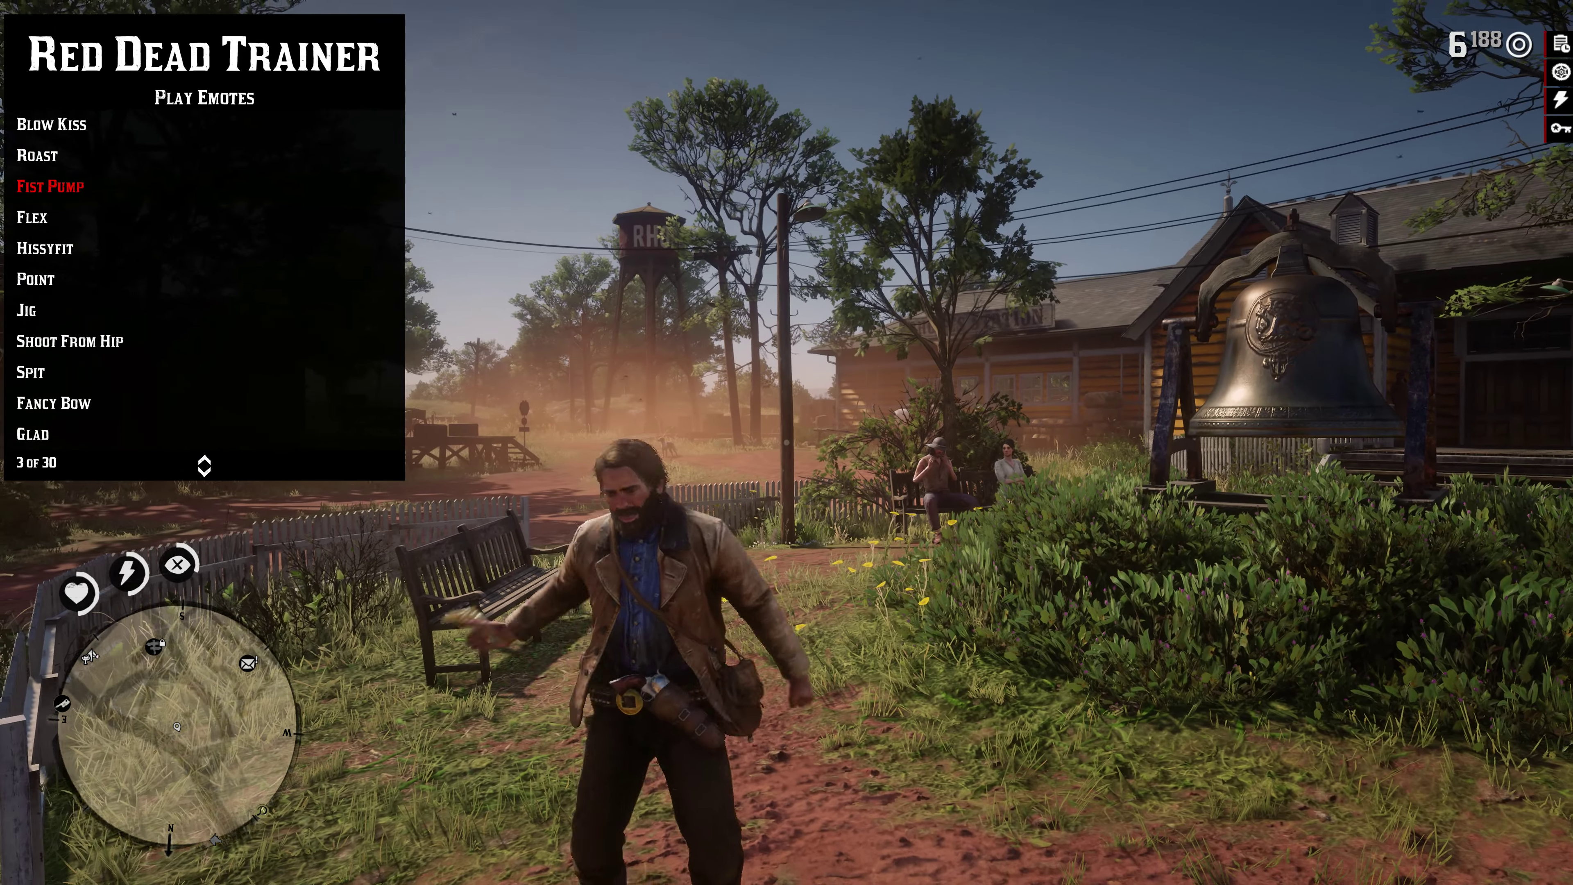